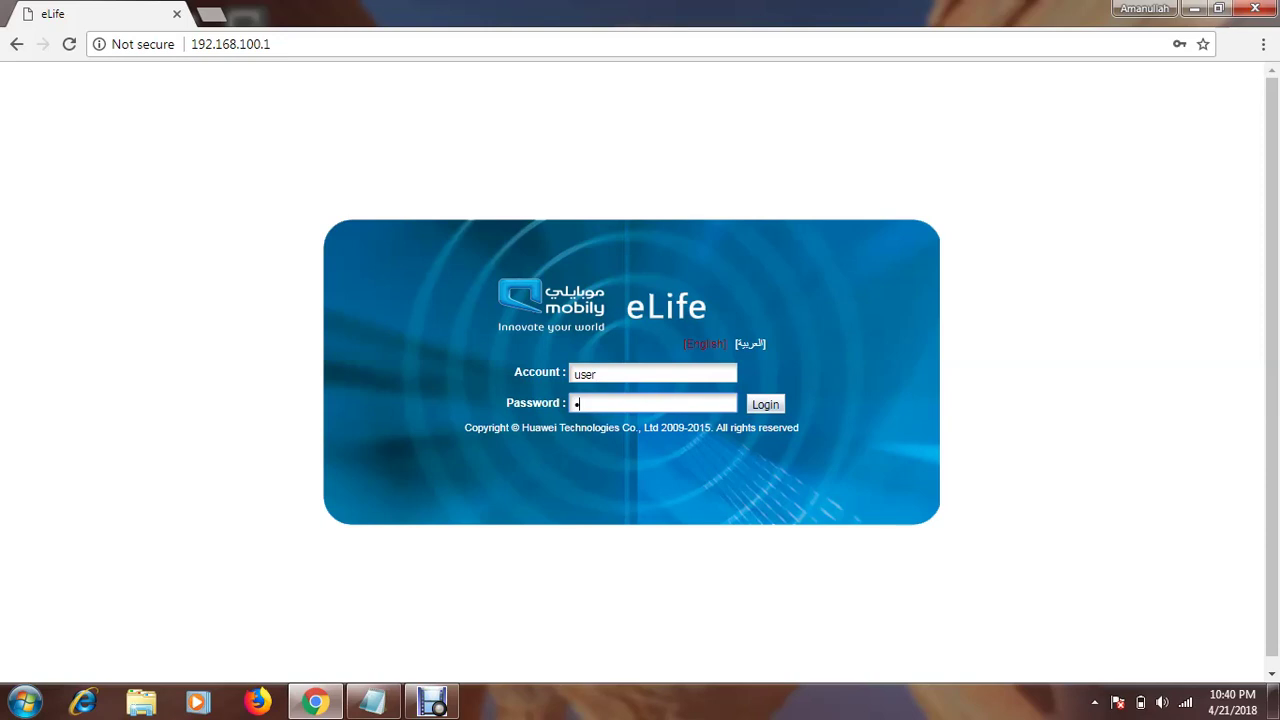
Log in to the router with the account password and open the list of user devices
text(•••••••••••••••)
key(Return)
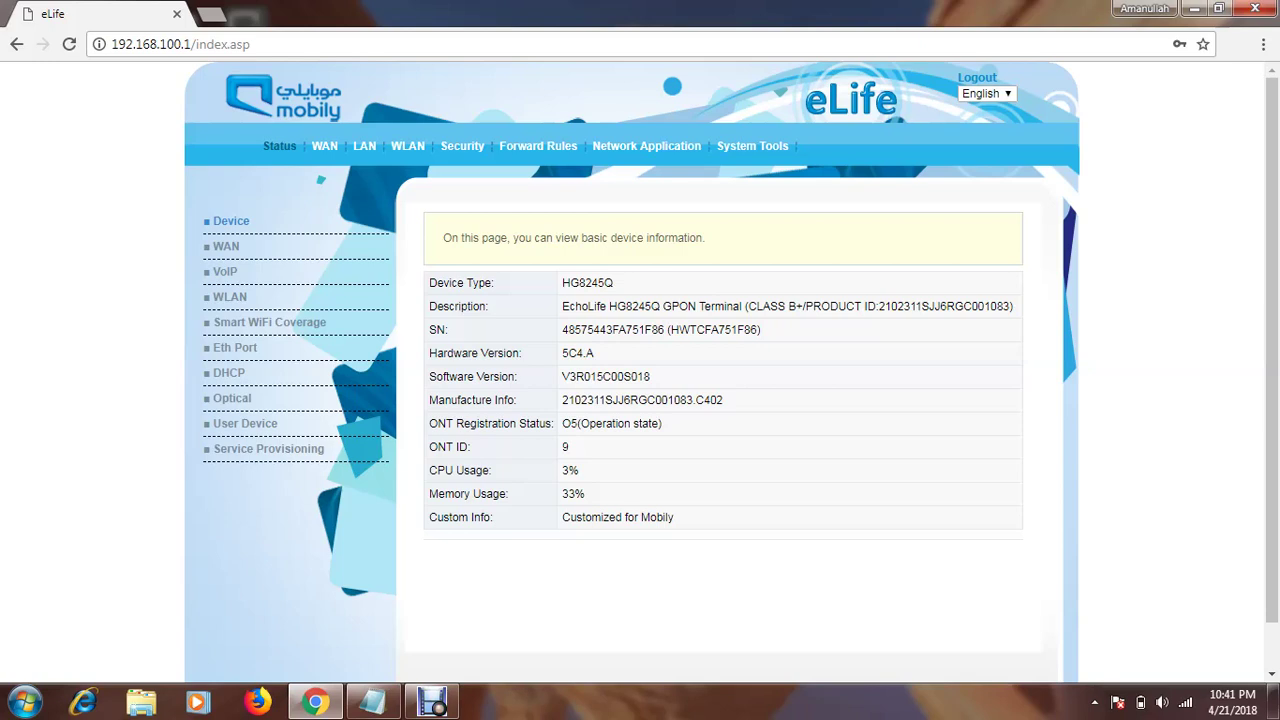
click(244, 423)
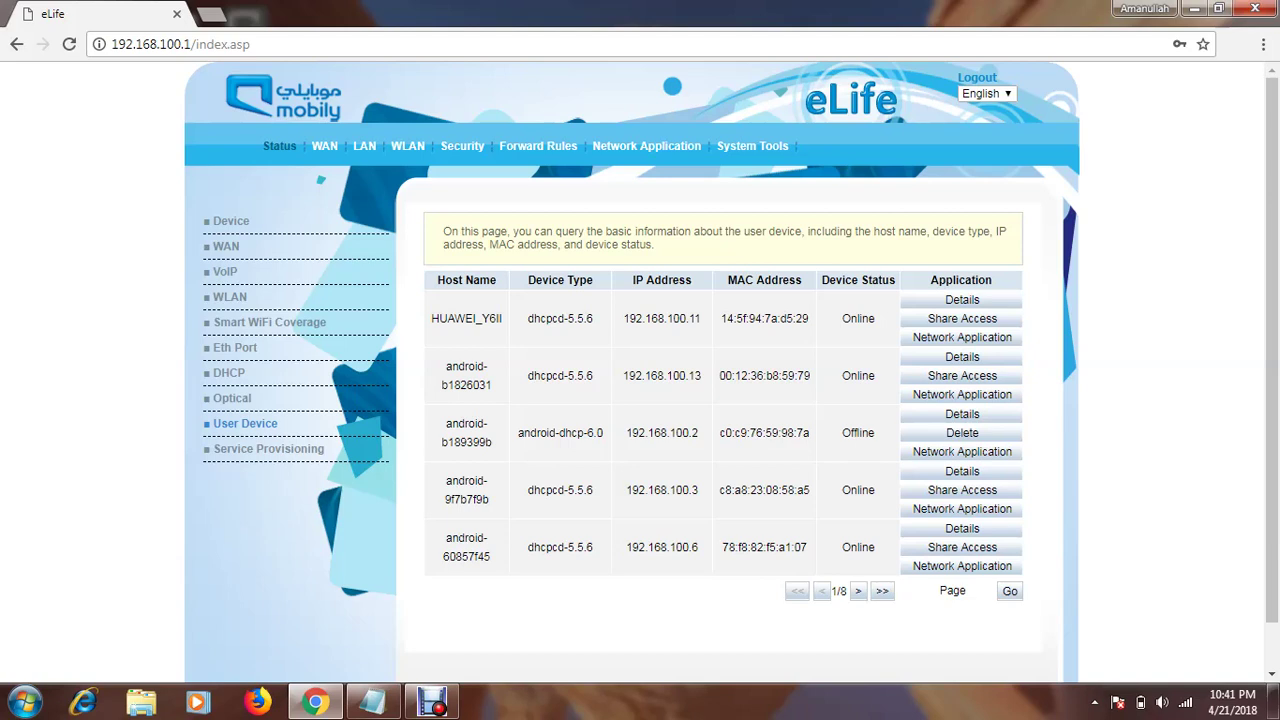
Copy the MAC address of host android-f5536604 from the last page of the user device list
click(858, 591)
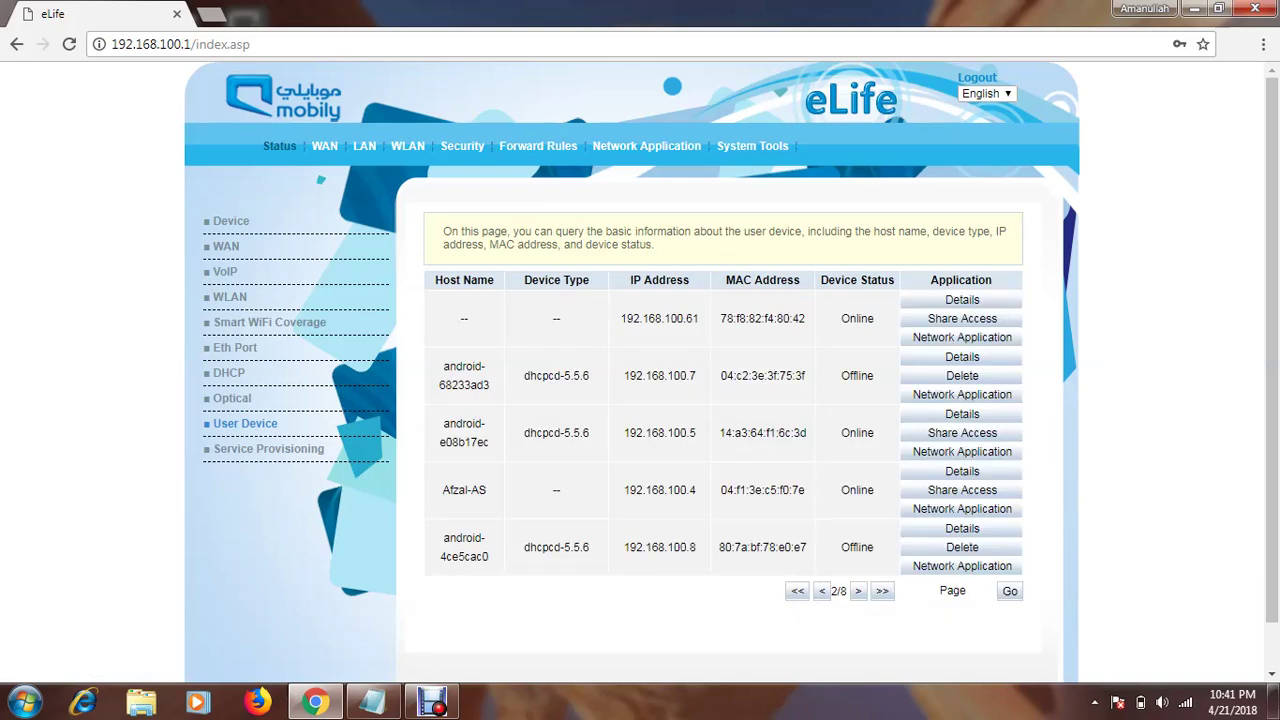
click(881, 590)
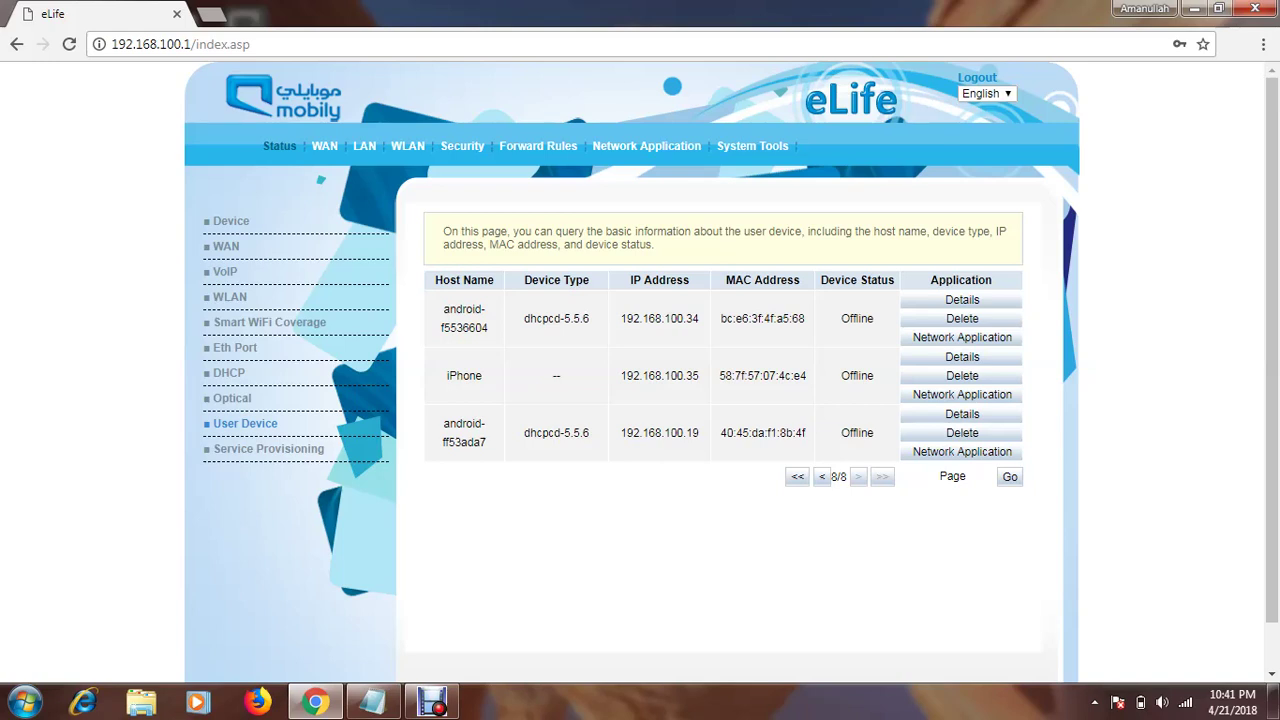
double_click(776, 318)
double_click(776, 318)
triple_click(776, 318)
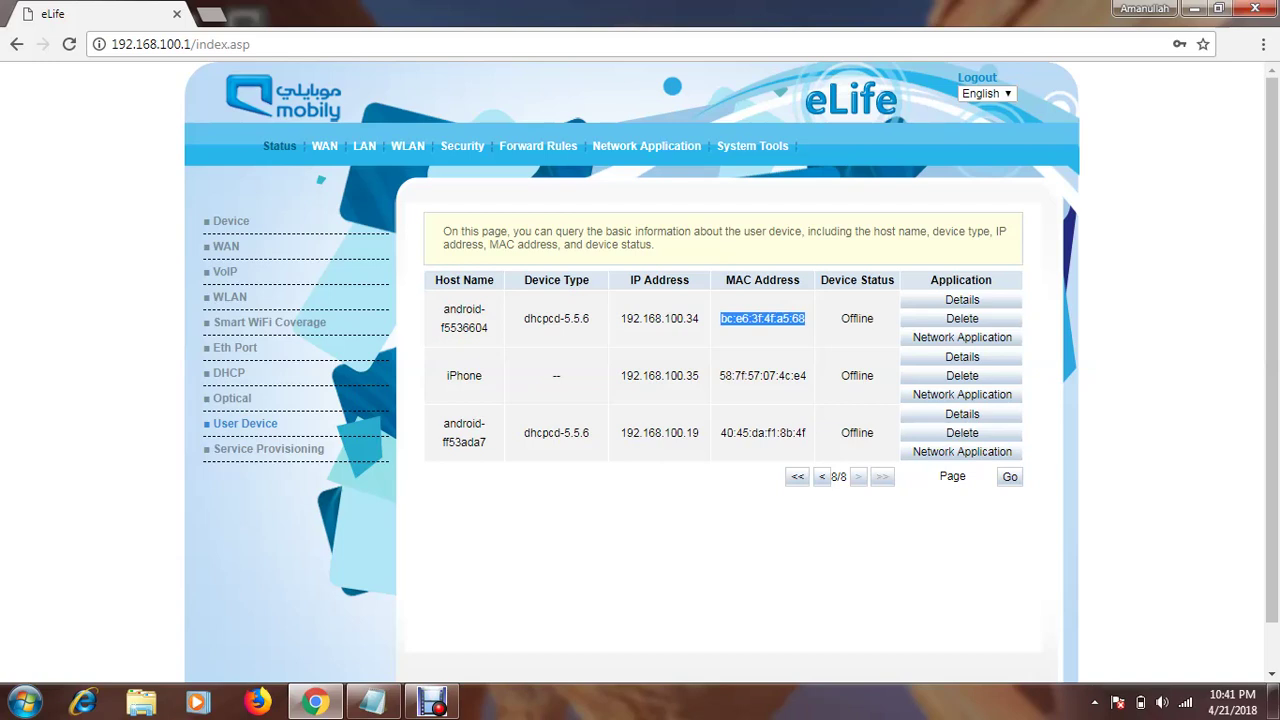
right_click(777, 318)
click(800, 333)
click(800, 333)
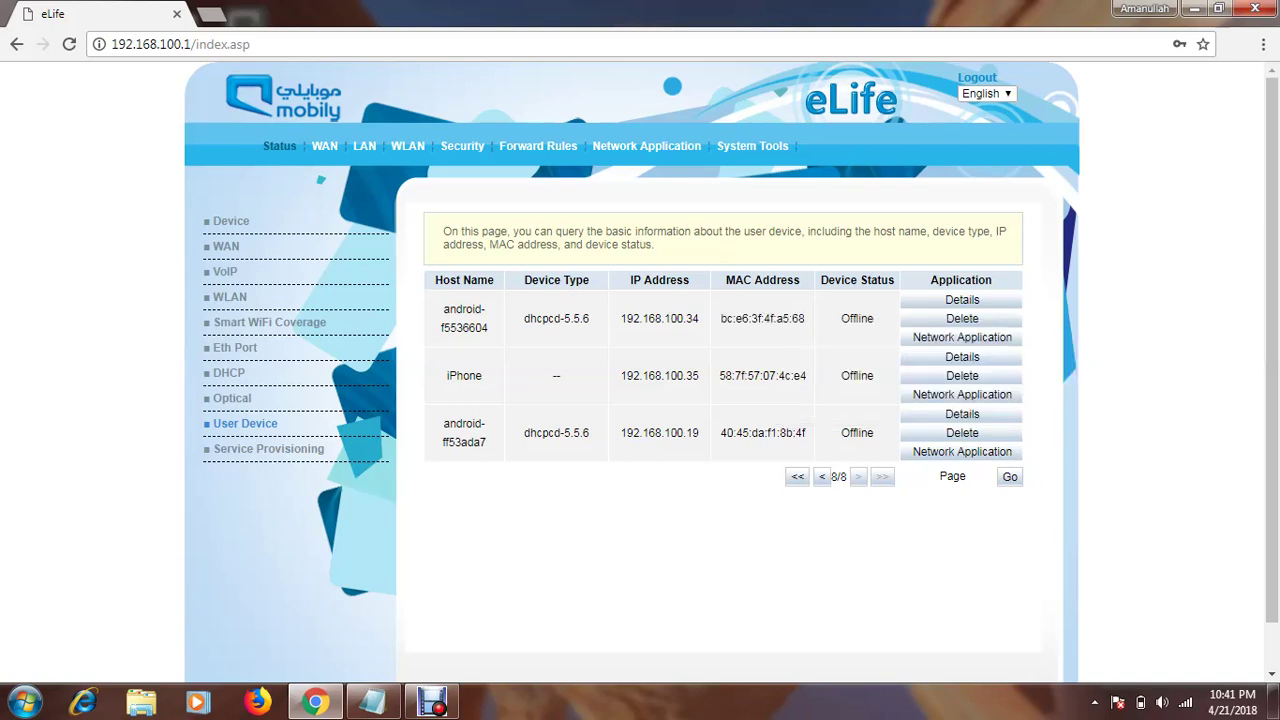
Open the MAC filter configuration from the network applications of host android-f5536604, with Blacklist as the filter mode
click(962, 337)
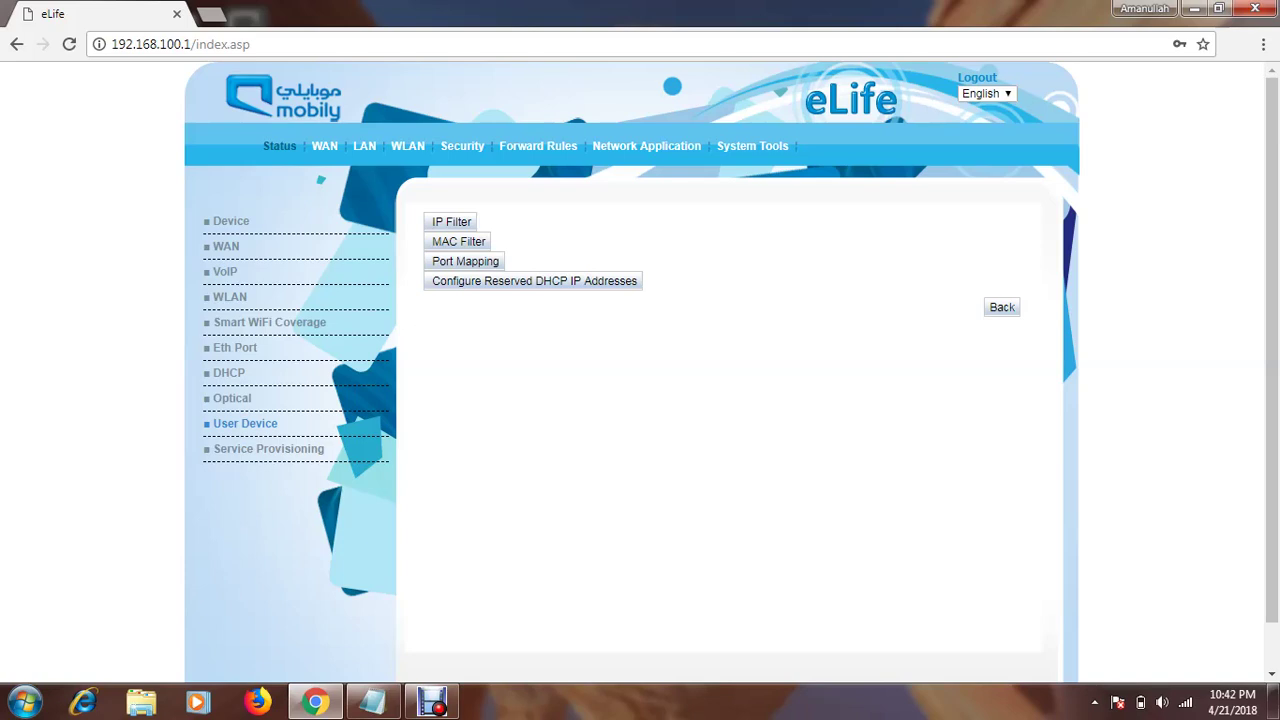
click(458, 241)
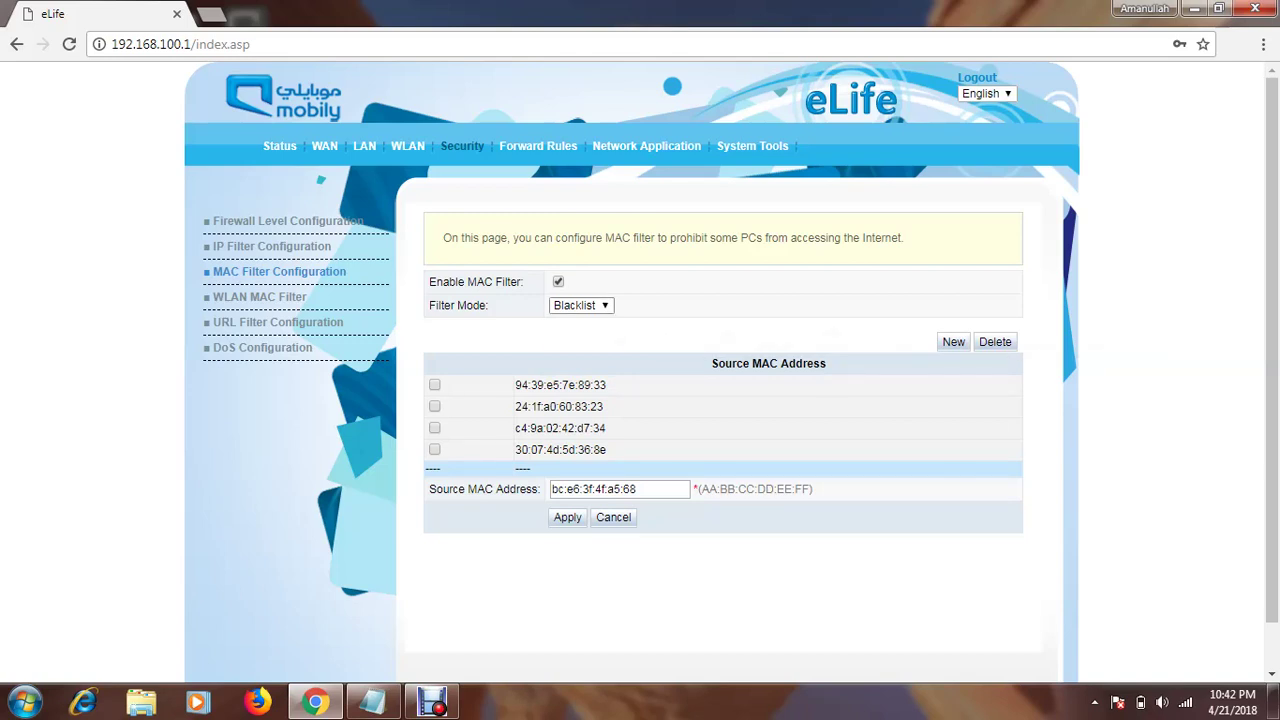
click(581, 305)
key(Up)
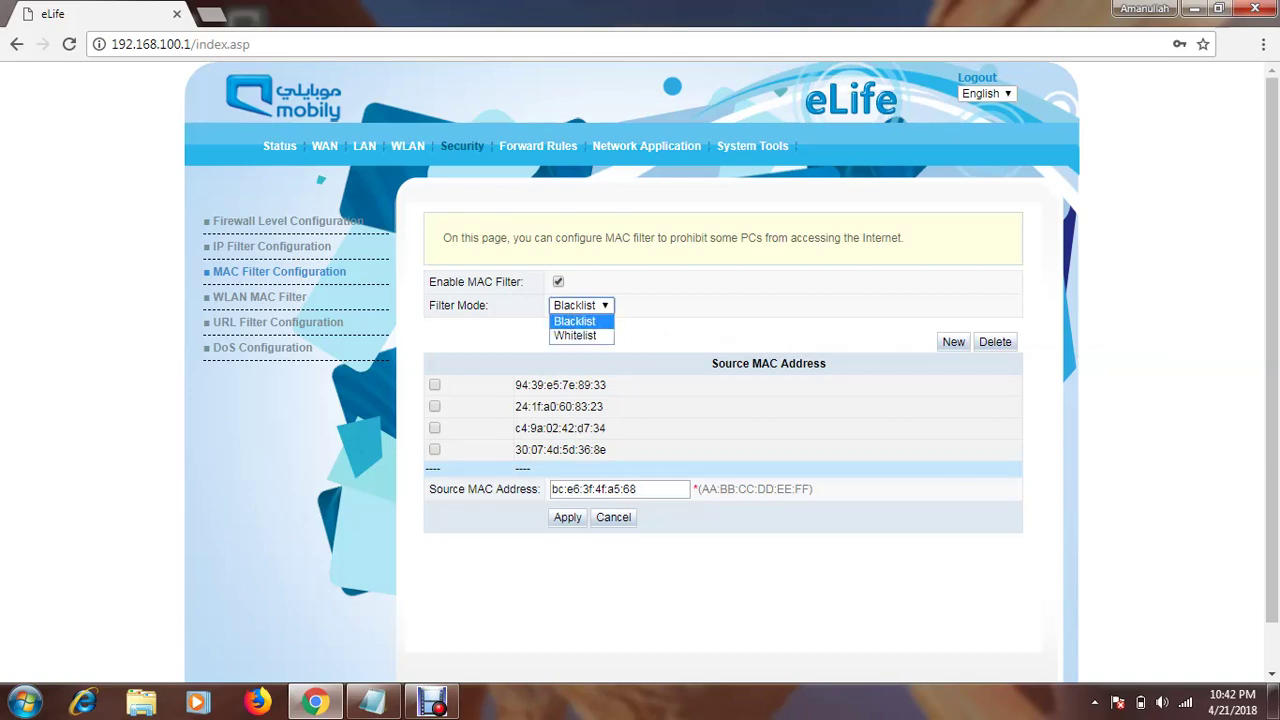
key(Return)
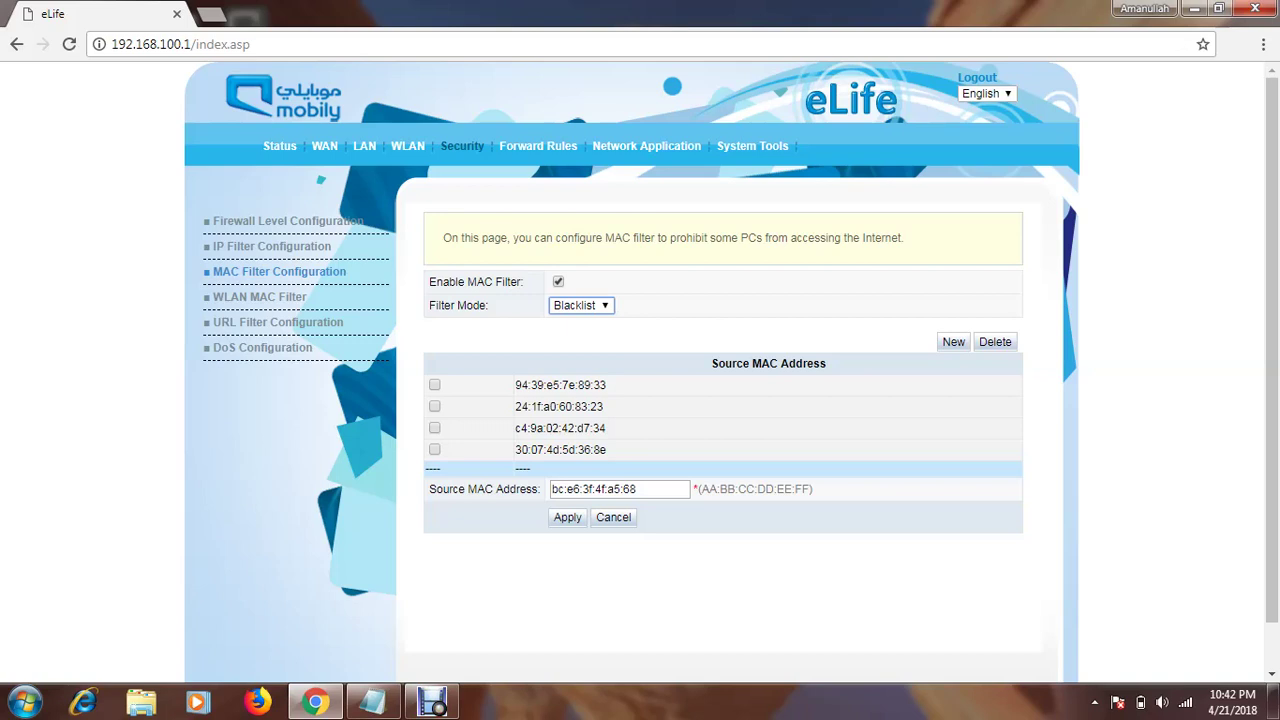
click(953, 341)
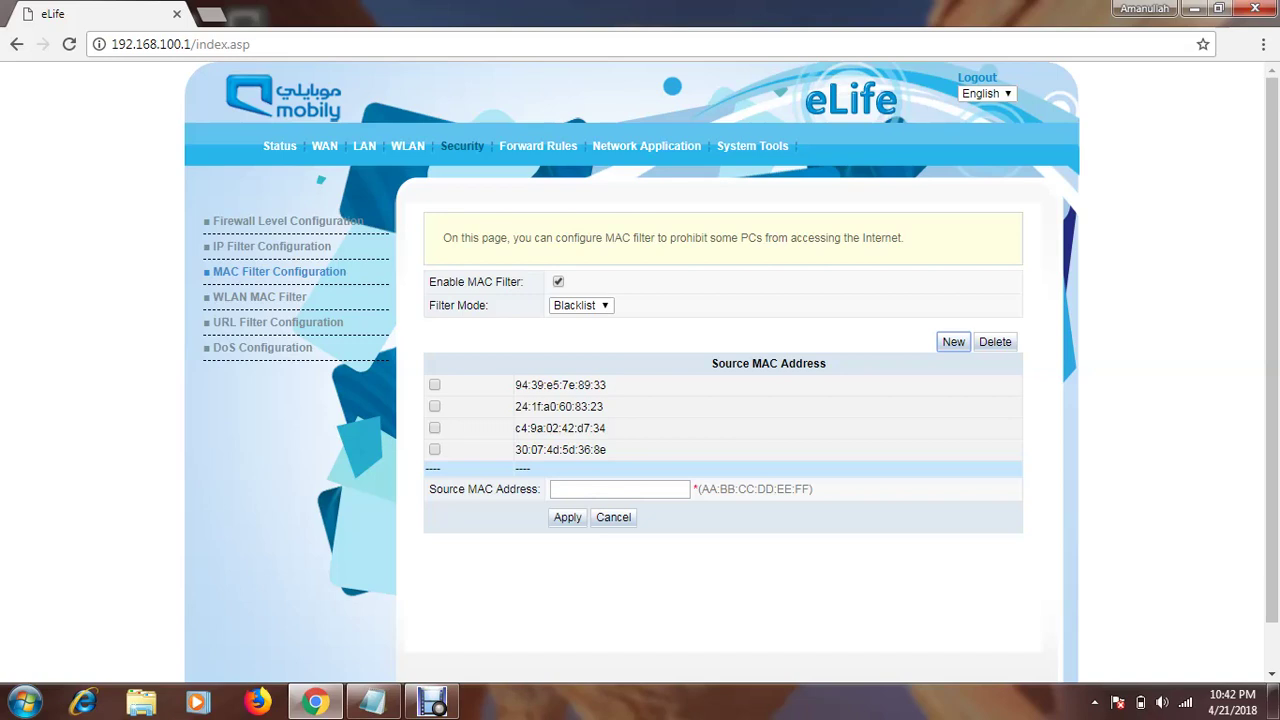
click(598, 489)
right_click(598, 490)
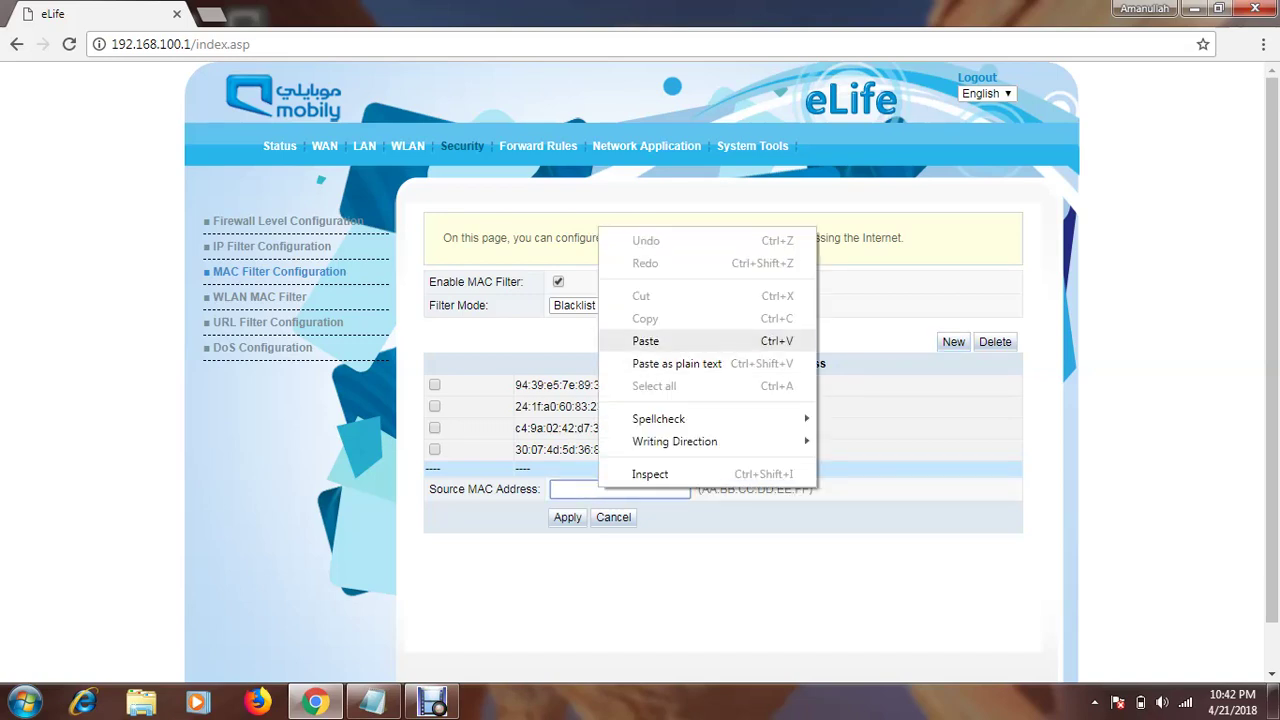
click(645, 341)
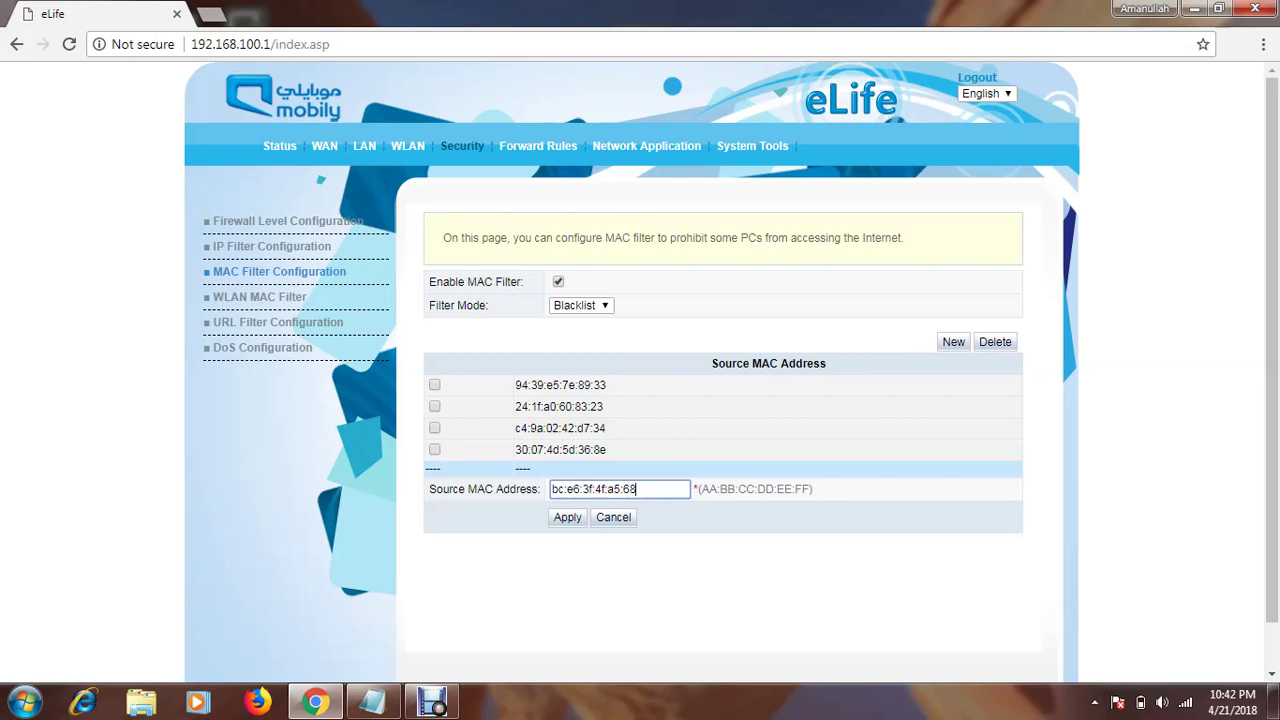
key(Return)
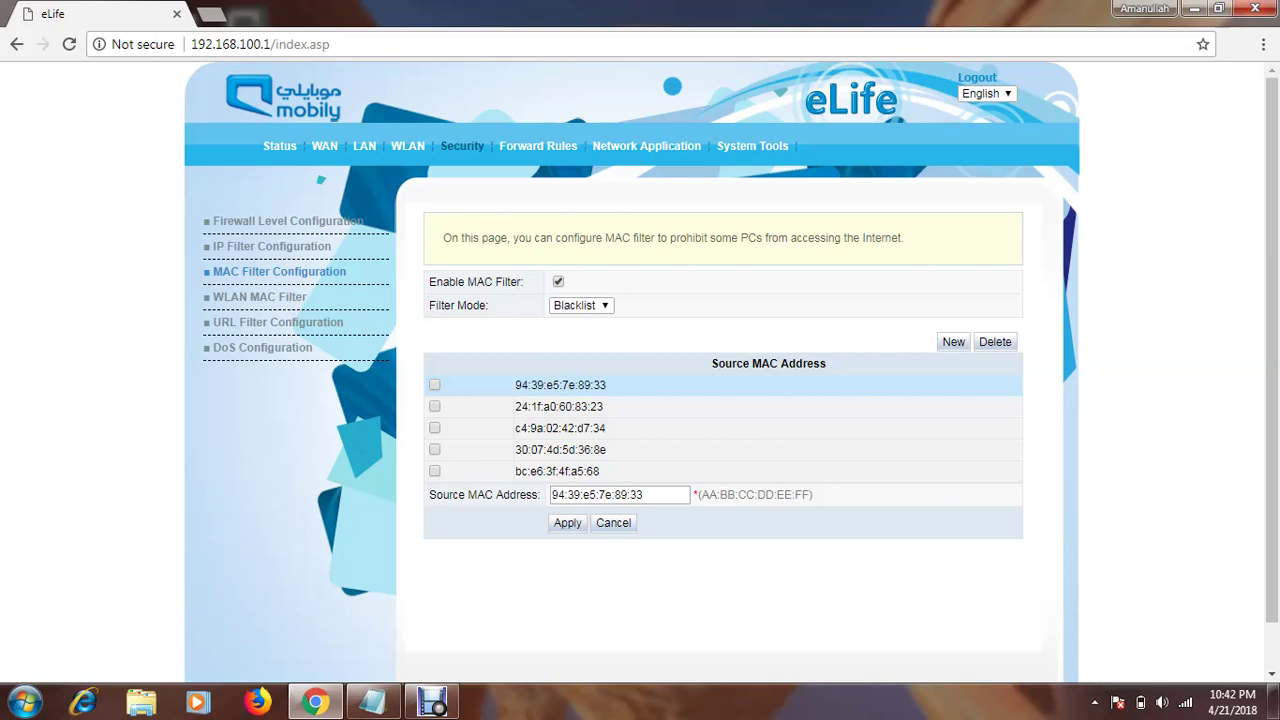
Compare the MAC filter and WLAN MAC filter pages and check the WLAN filter's SSID Index options, ending on SSID1
click(259, 297)
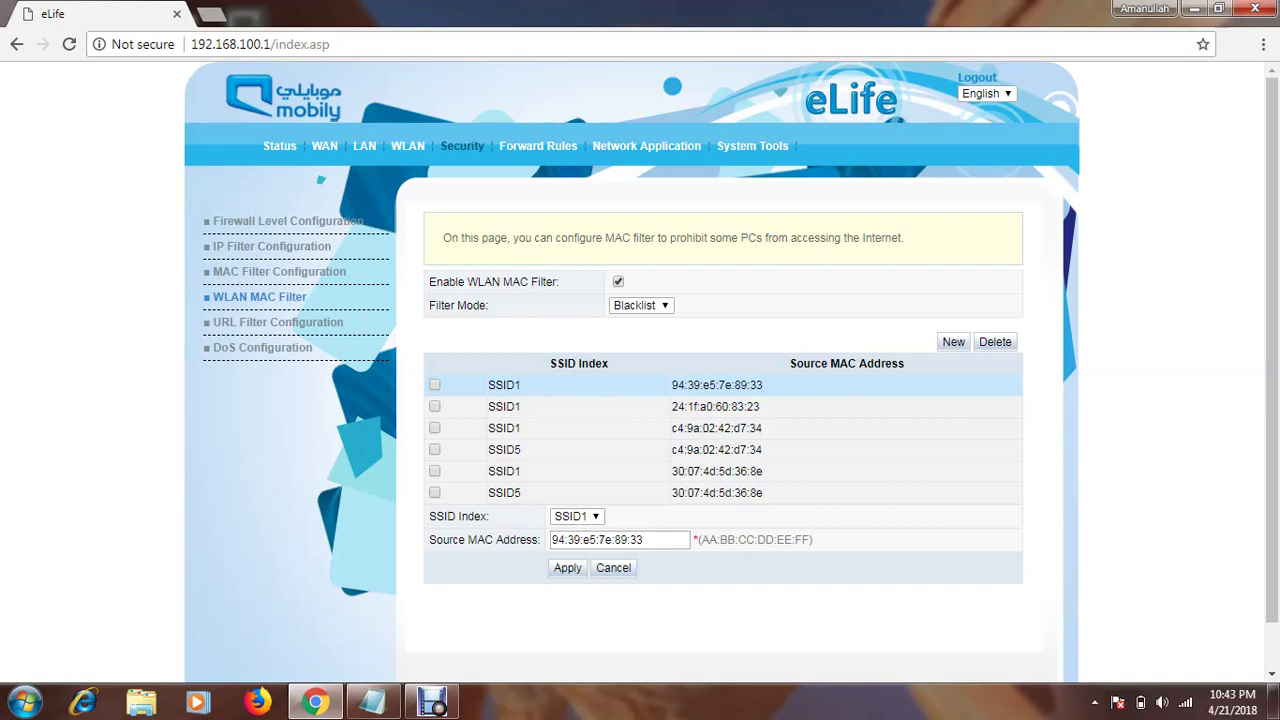
click(279, 271)
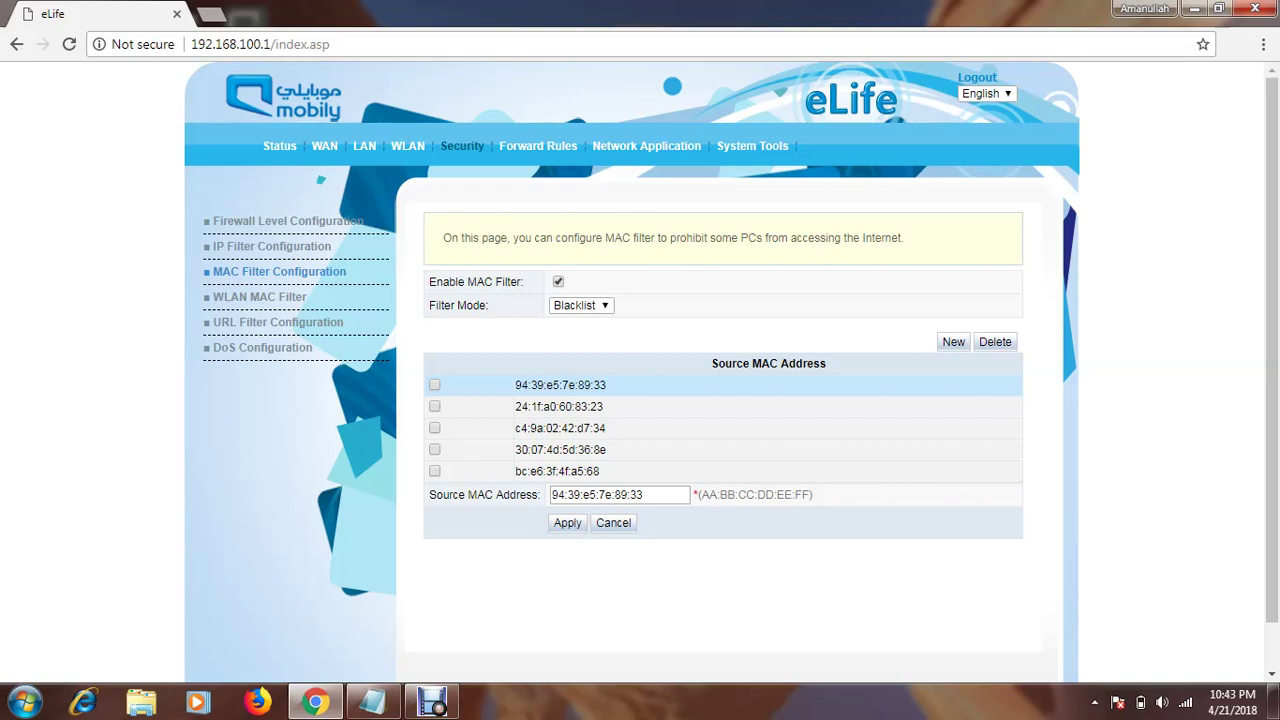
click(259, 297)
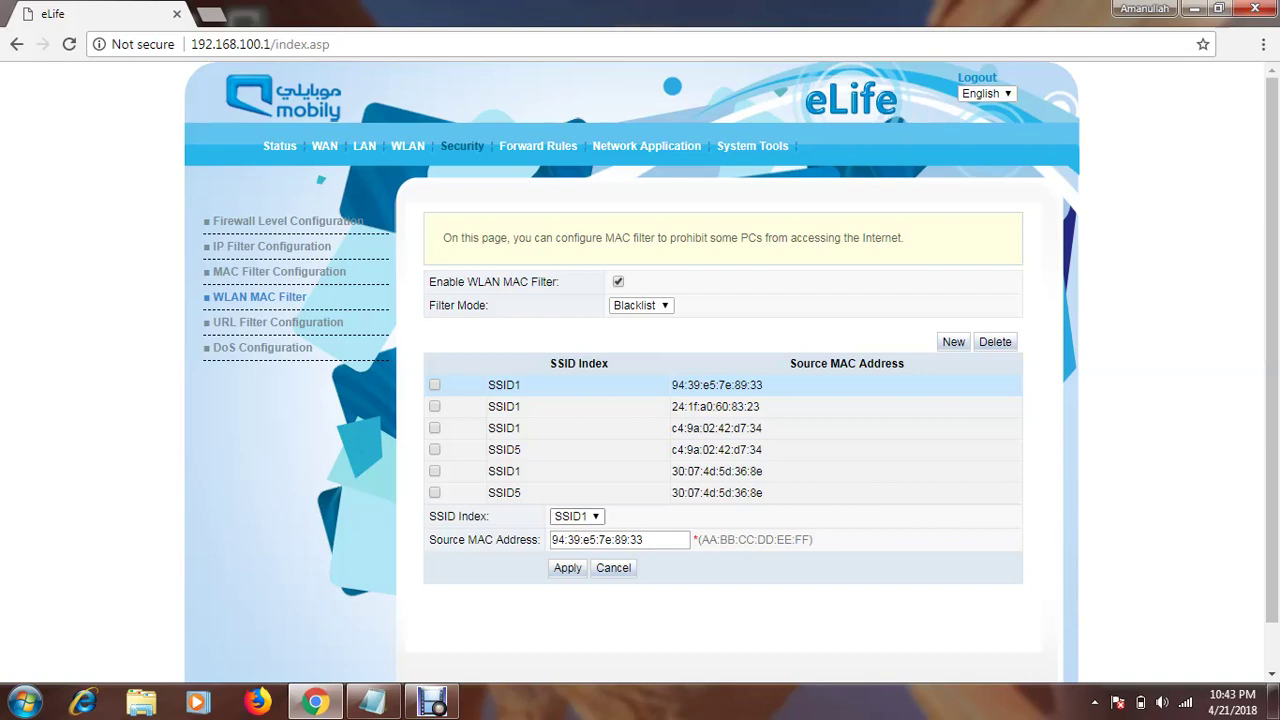
click(576, 516)
key(Return)
click(576, 516)
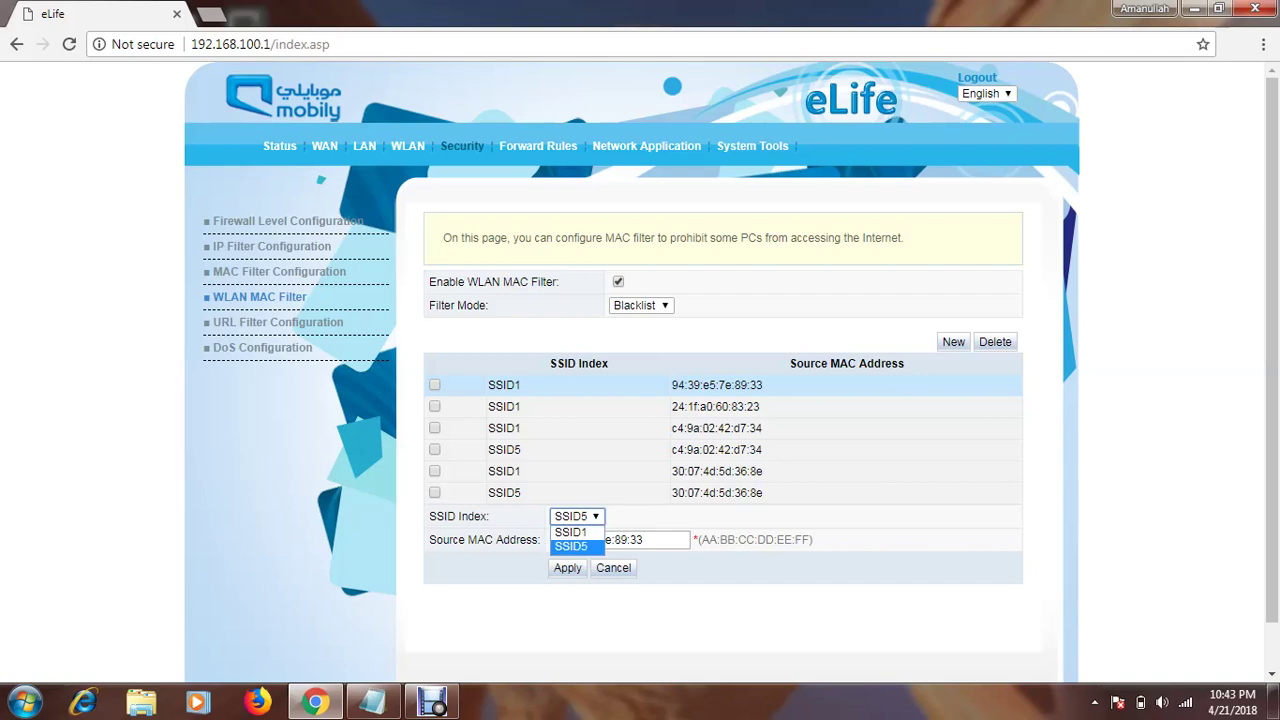
click(571, 531)
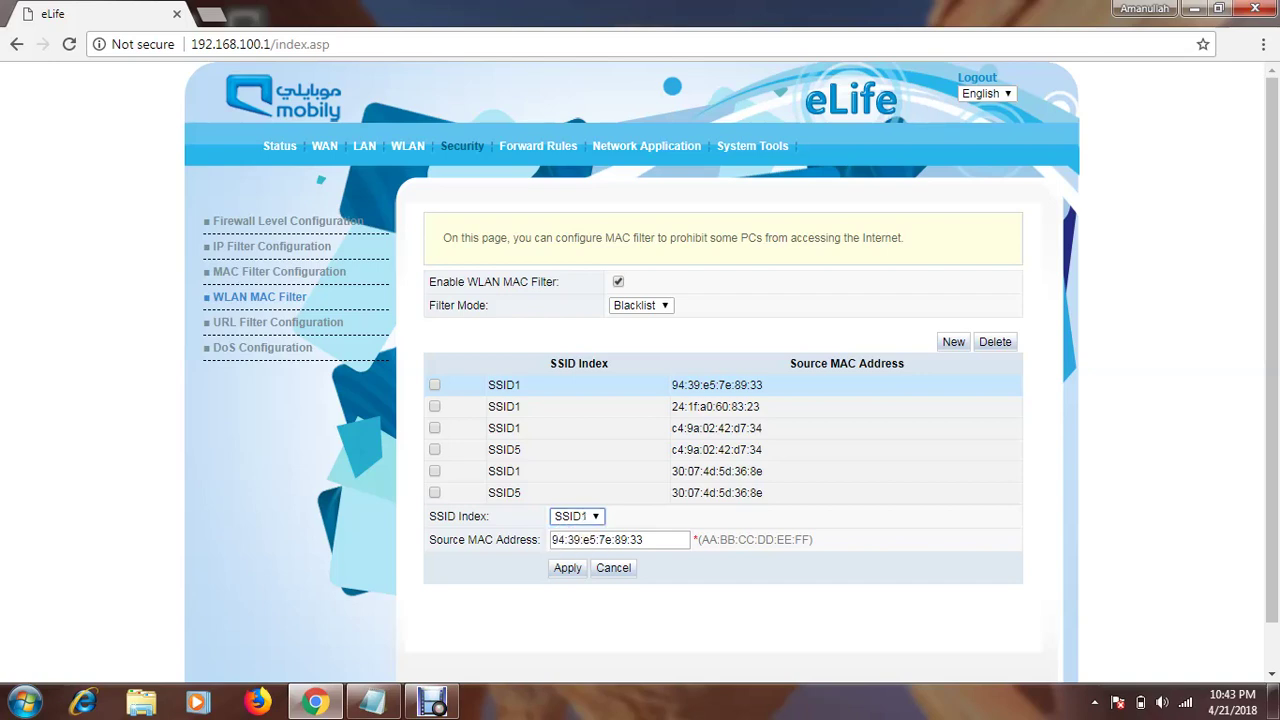
Add a new WLAN MAC filter rule on SSID1 for source address bc:e6:3f:4f:a5:68 and apply it
click(952, 341)
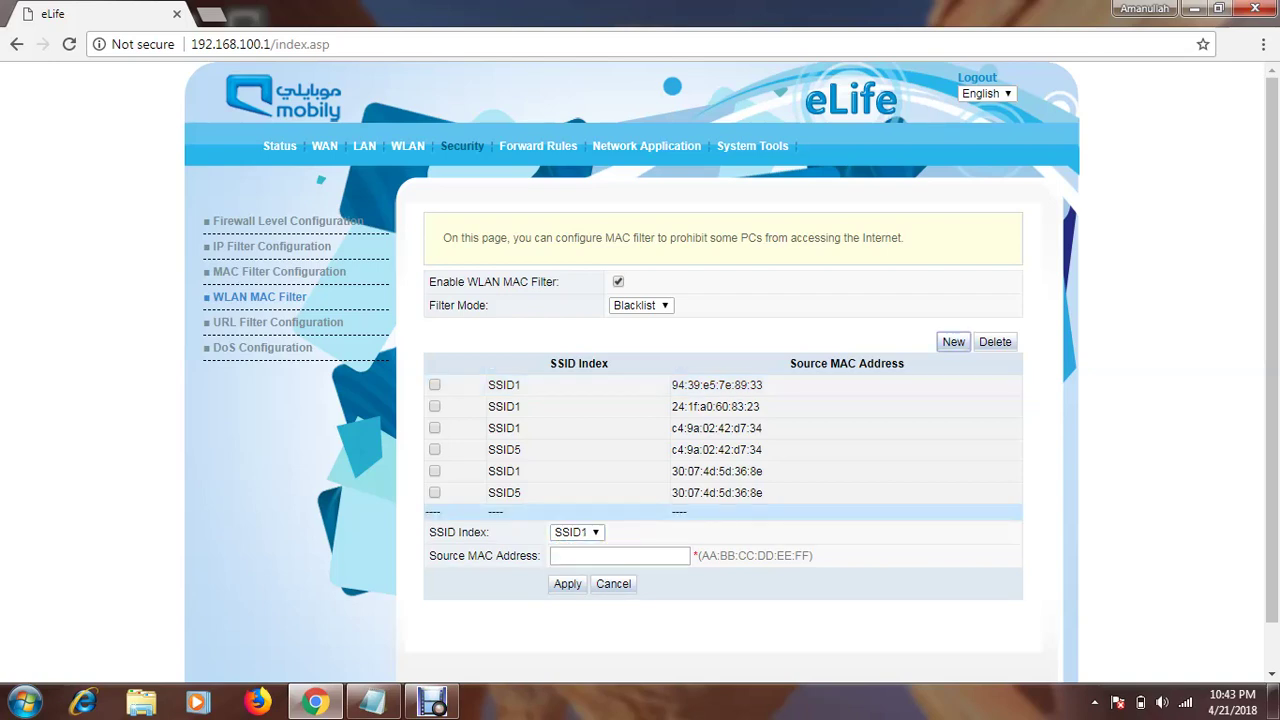
click(619, 555)
right_click(585, 556)
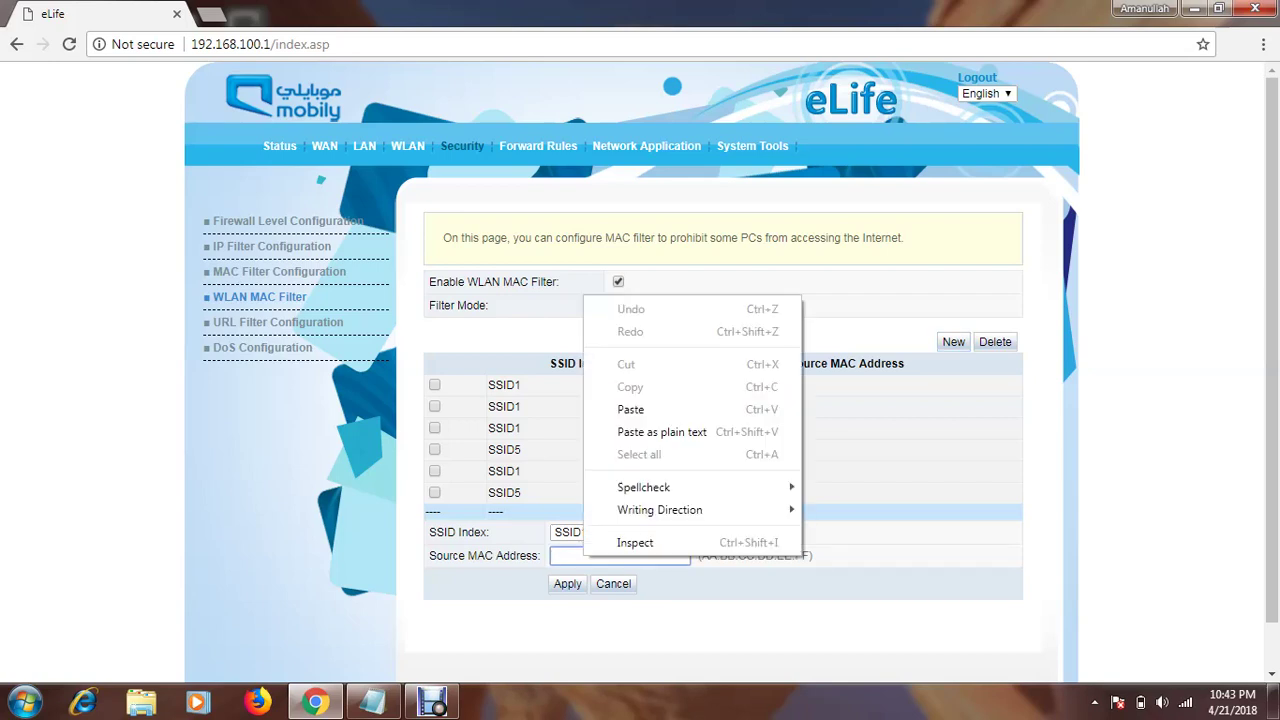
click(628, 409)
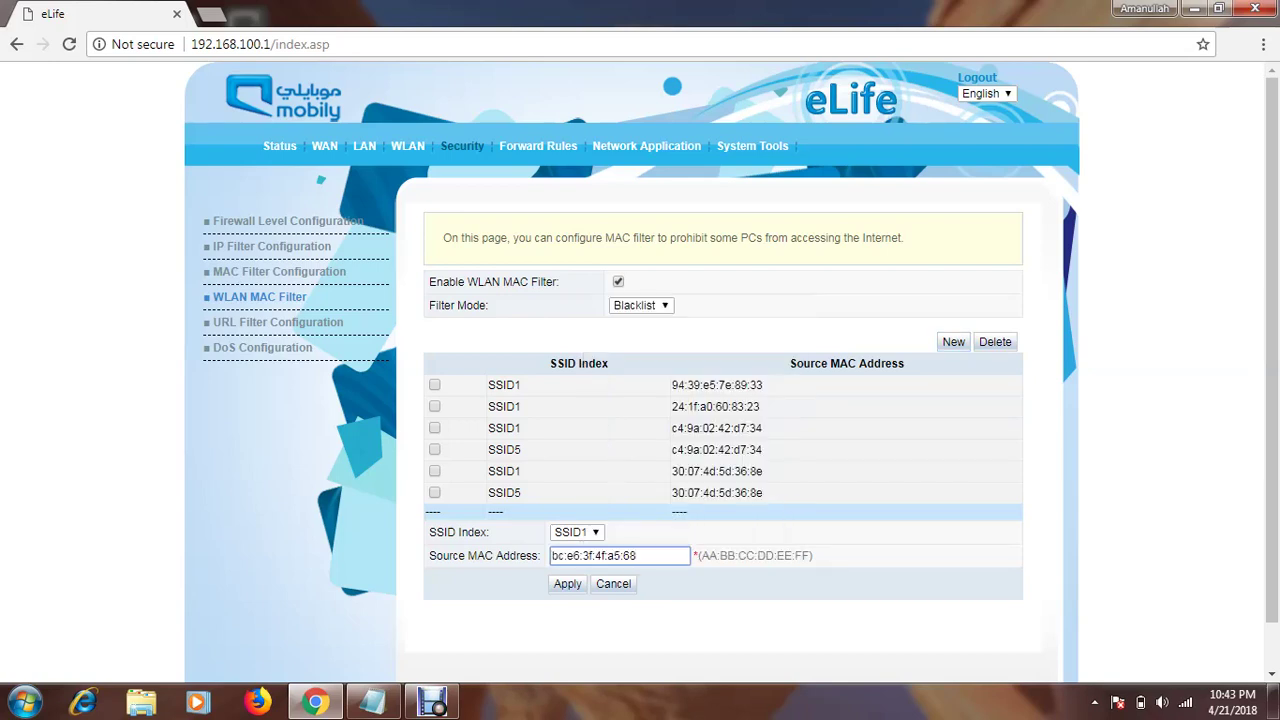
key(Return)
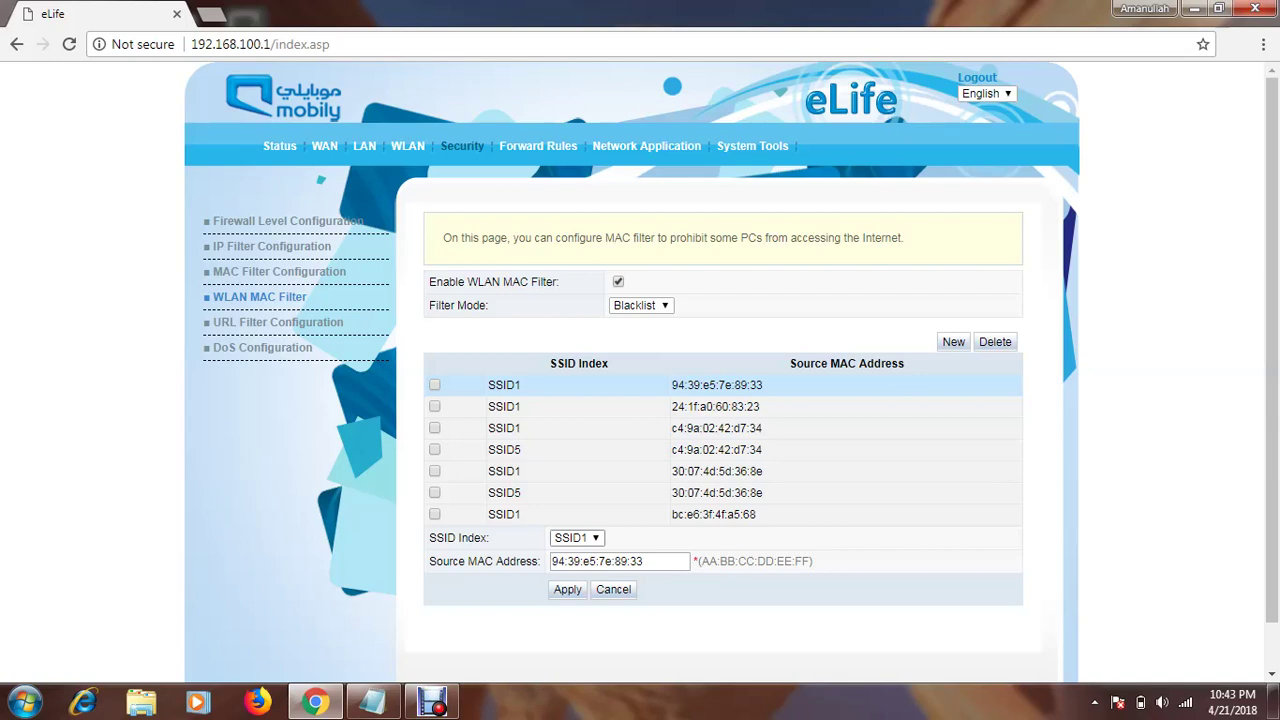
click(577, 538)
key(Down)
key(Return)
double_click(620, 561)
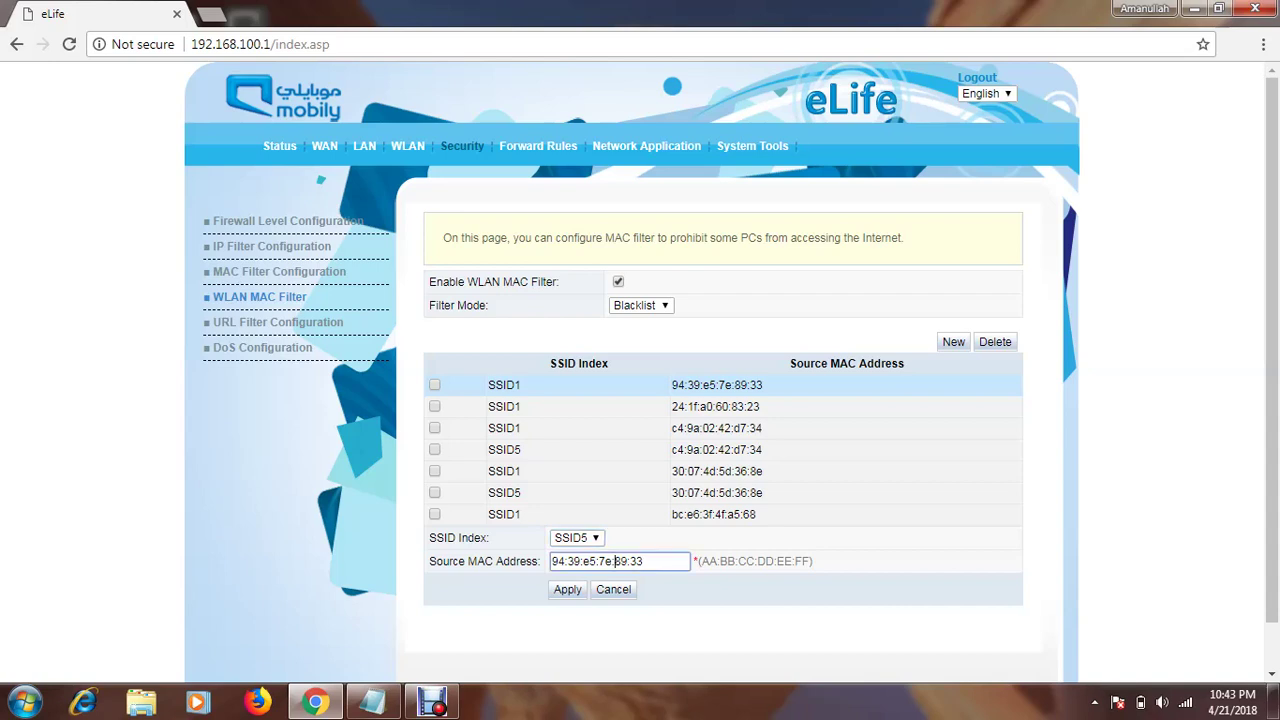
key(ctrl+a)
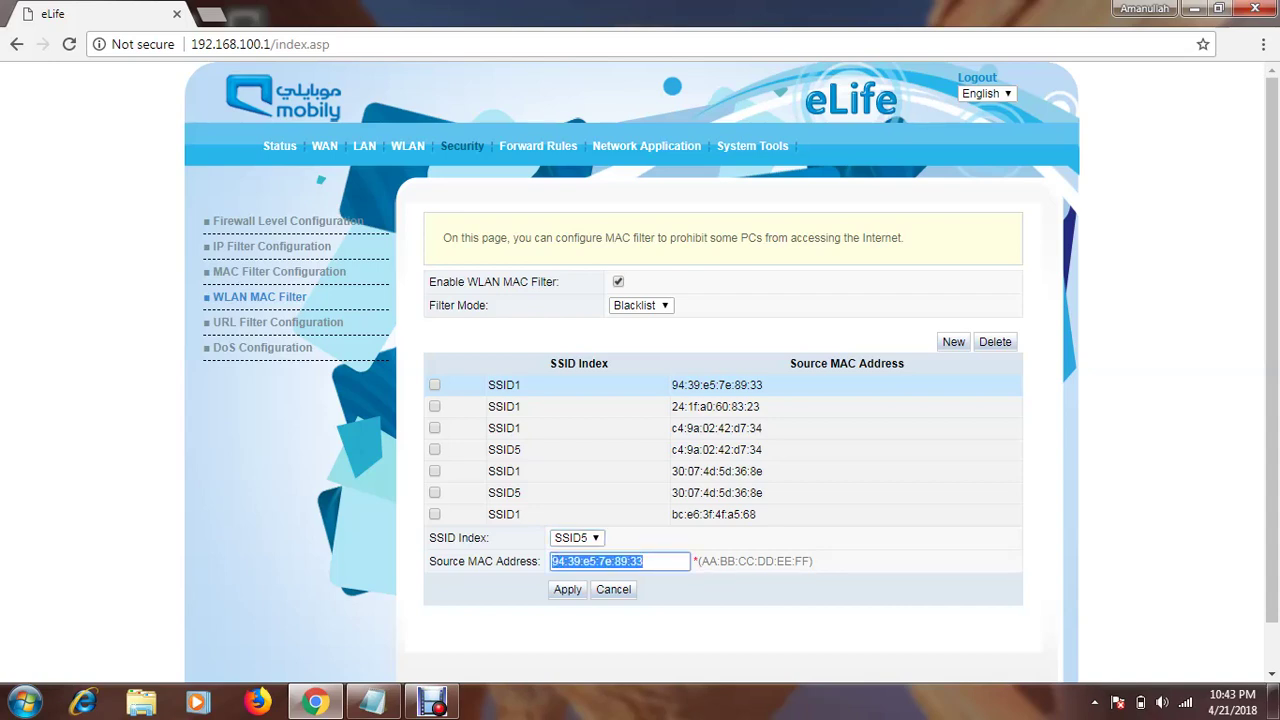
right_click(615, 293)
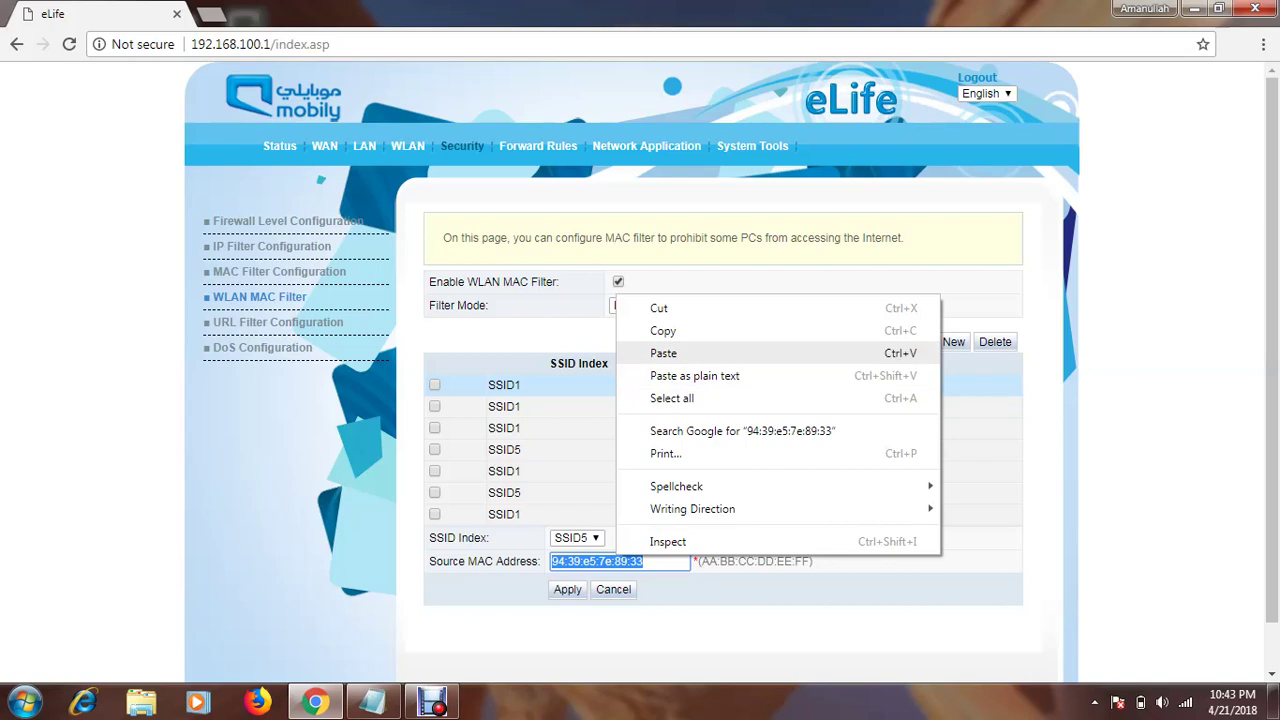
click(663, 353)
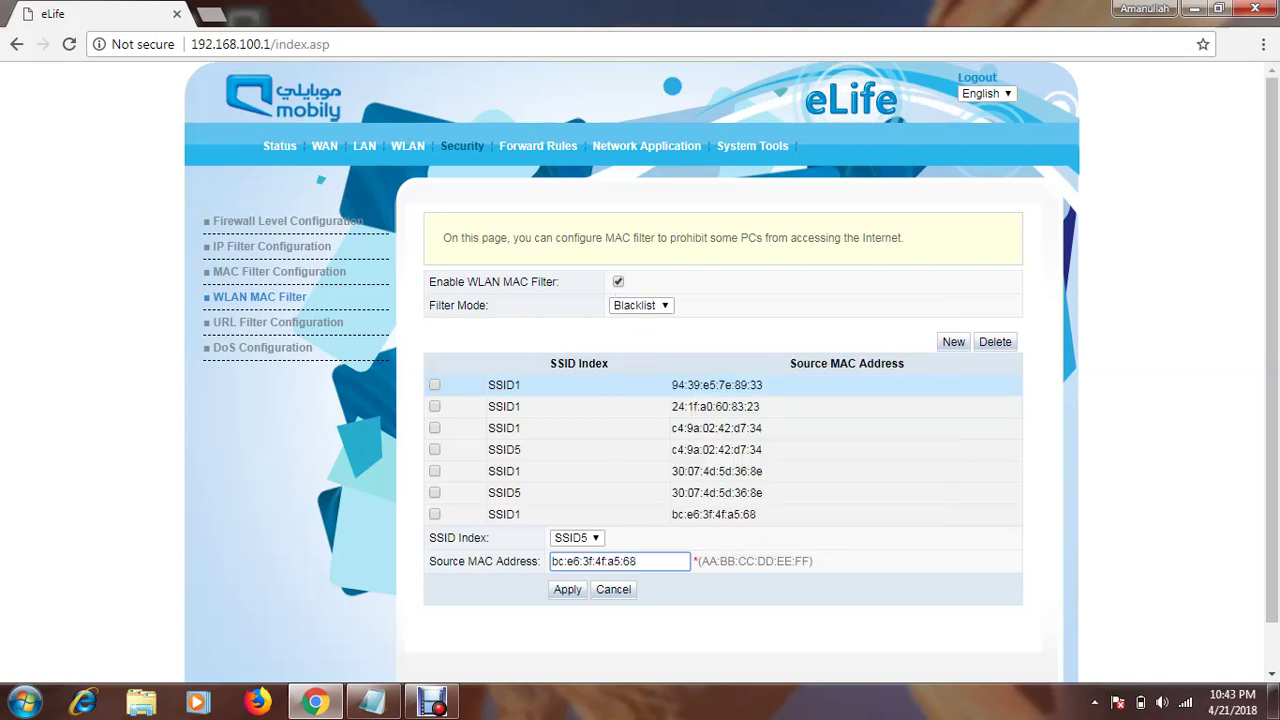
click(576, 537)
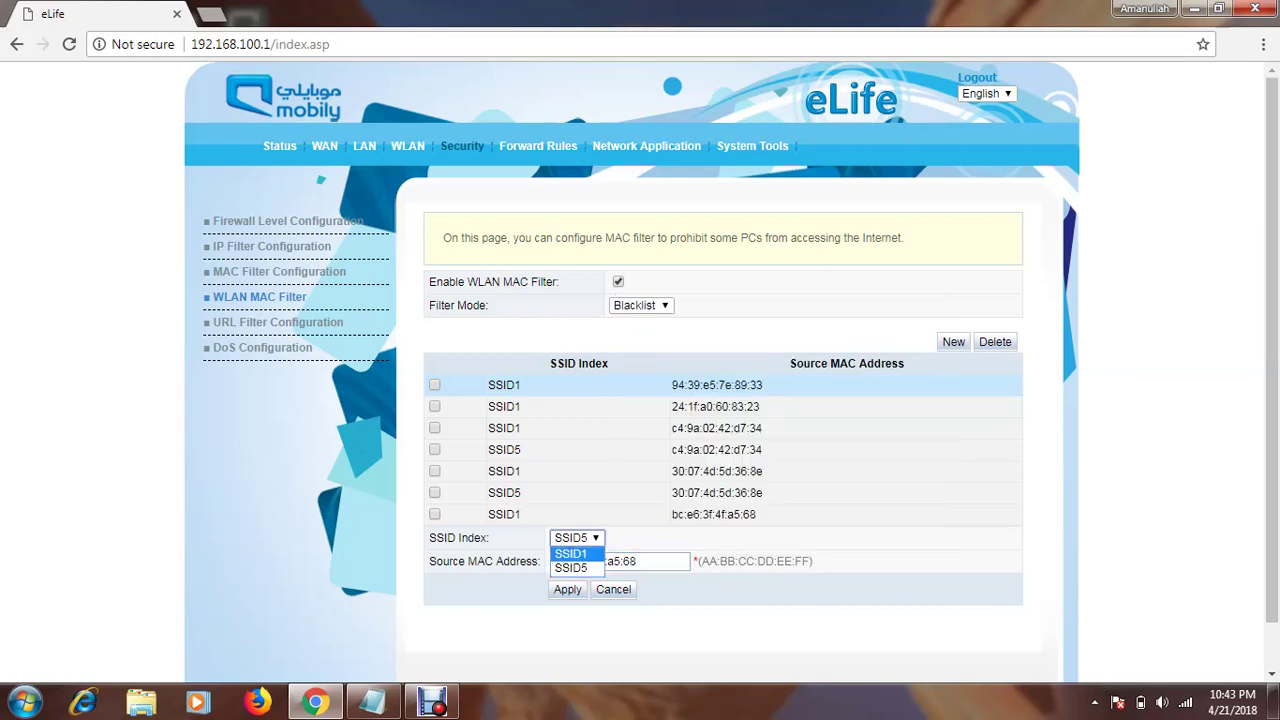
click(570, 553)
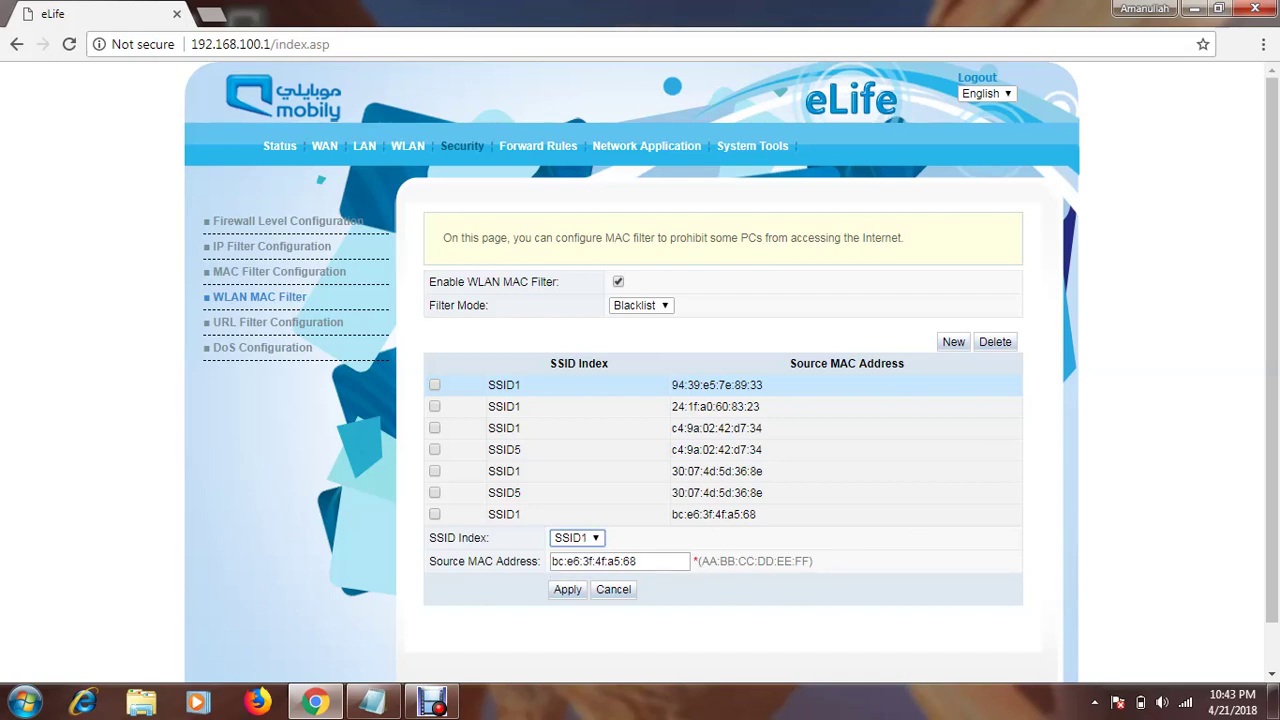
Delete the WLAN MAC filter rule for bc:e6:3f:4f:a5:68 on SSID1 and confirm the deletion
click(434, 514)
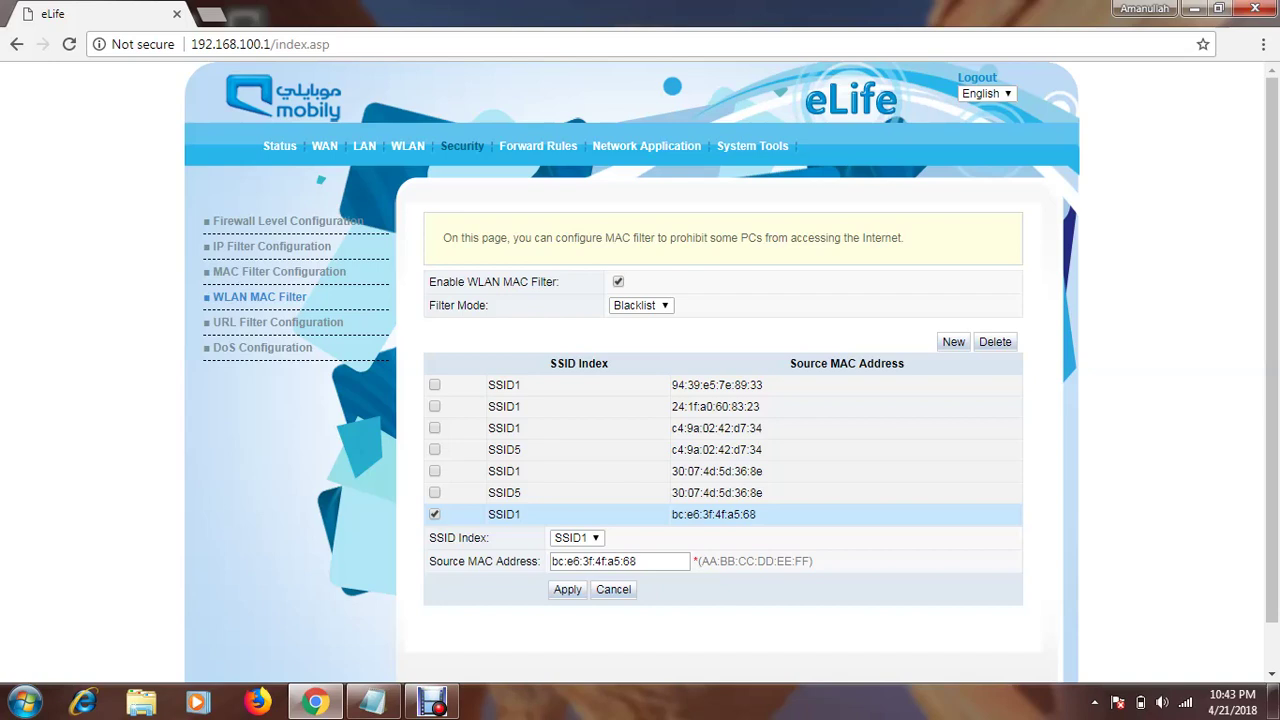
click(995, 342)
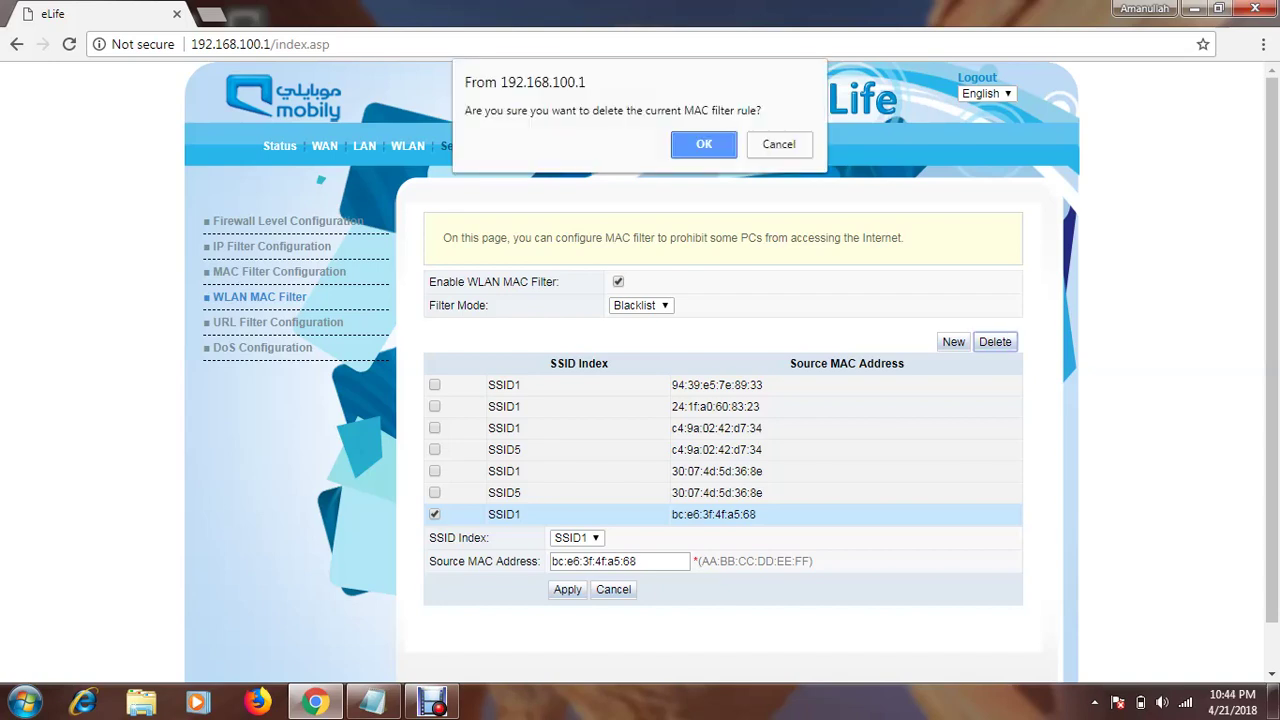
key(Return)
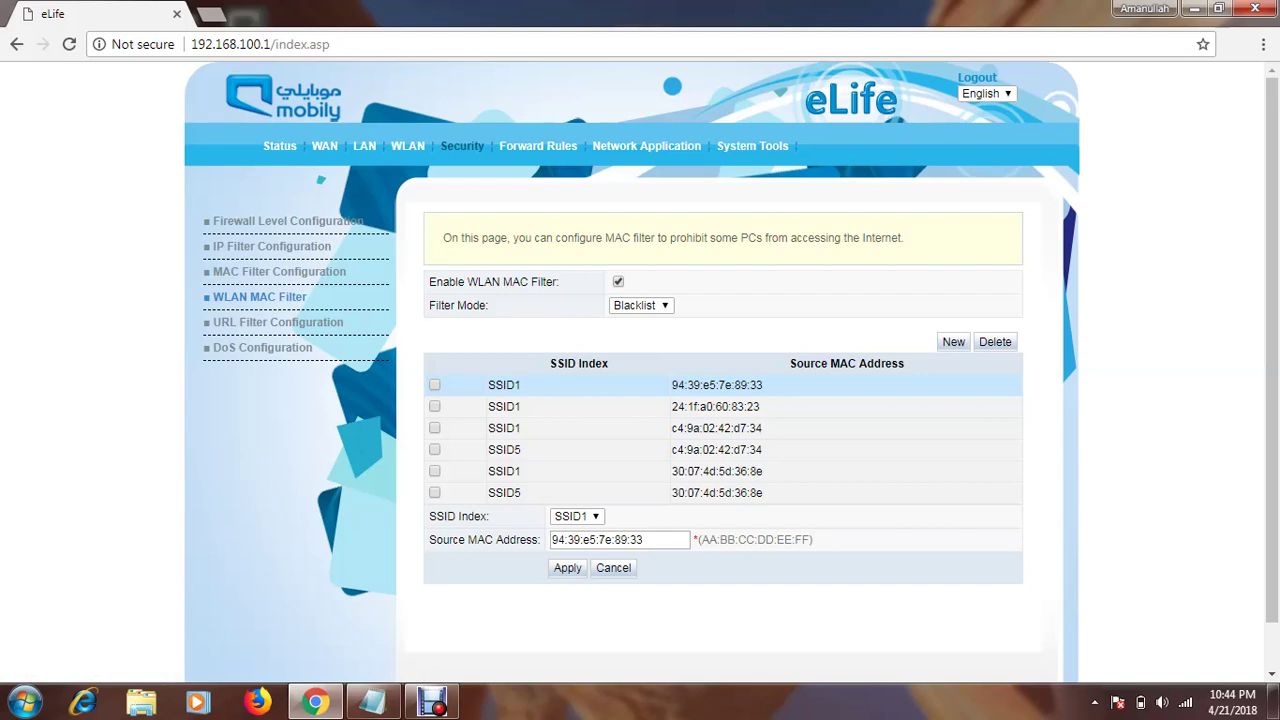
Delete the rule for bc:e6:3f:4f:a5:68 from the MAC filter configuration and confirm the deletion
click(279, 271)
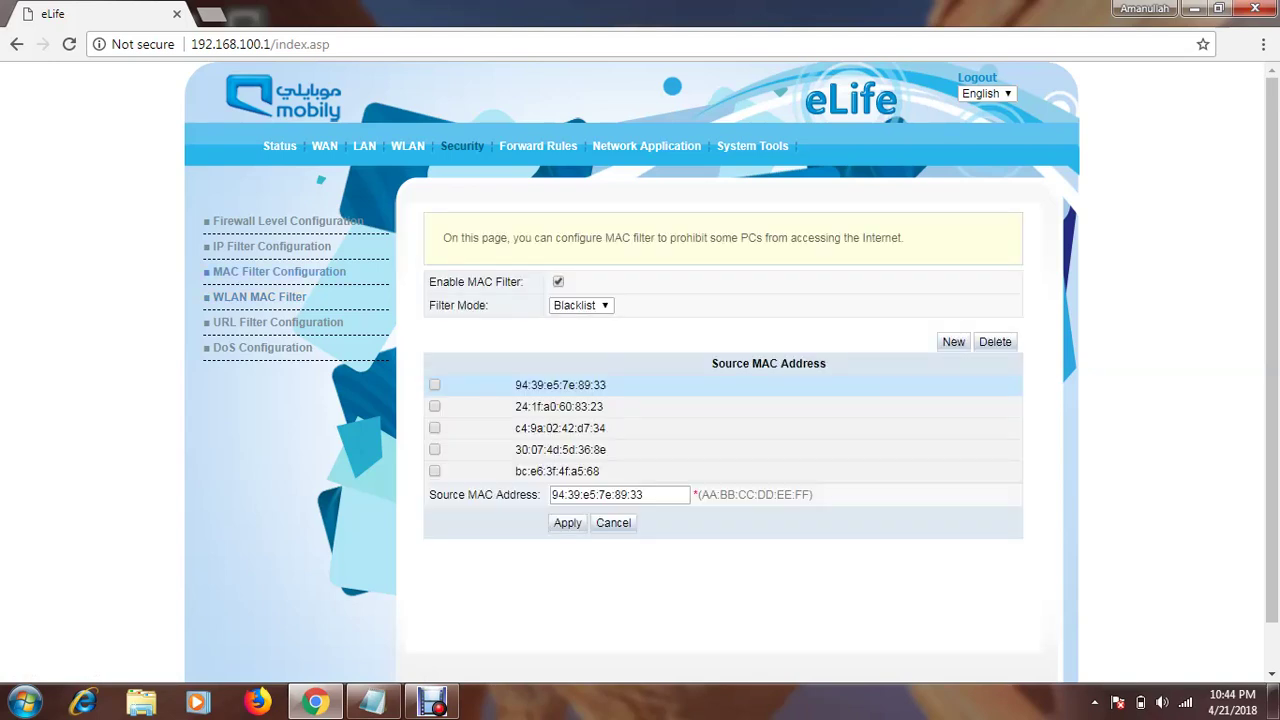
click(434, 470)
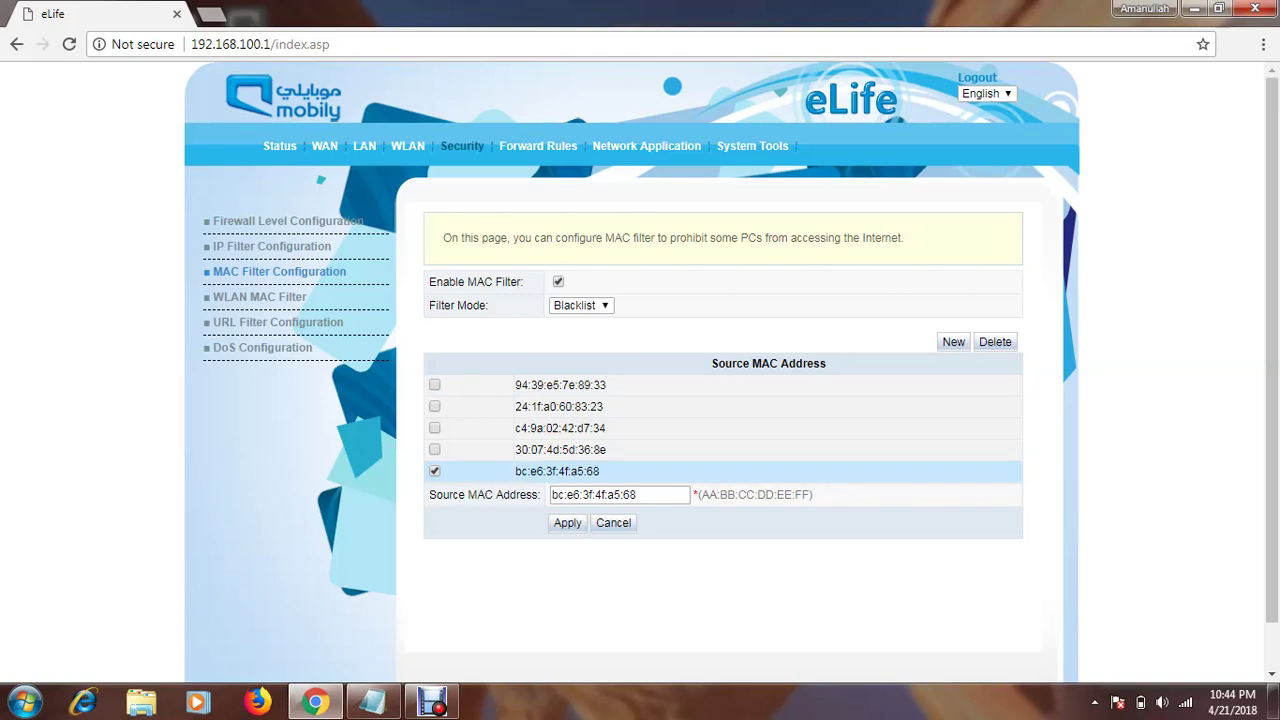
click(994, 341)
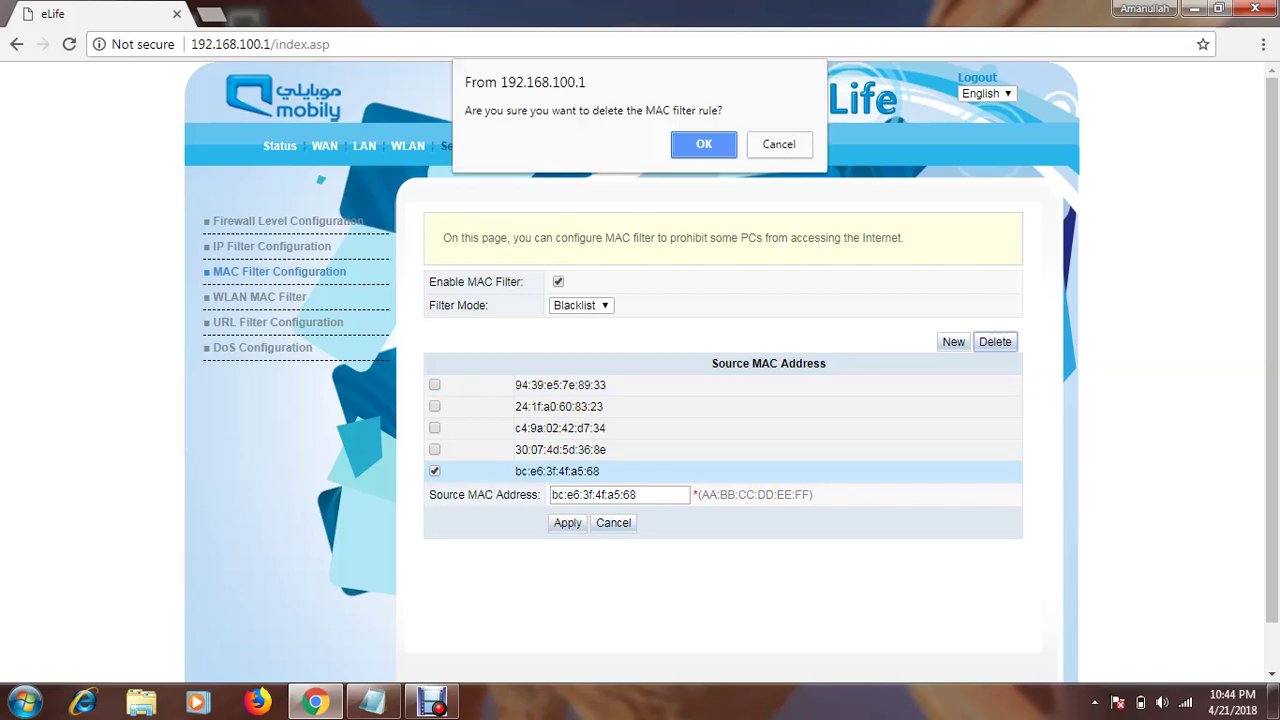
key(Return)
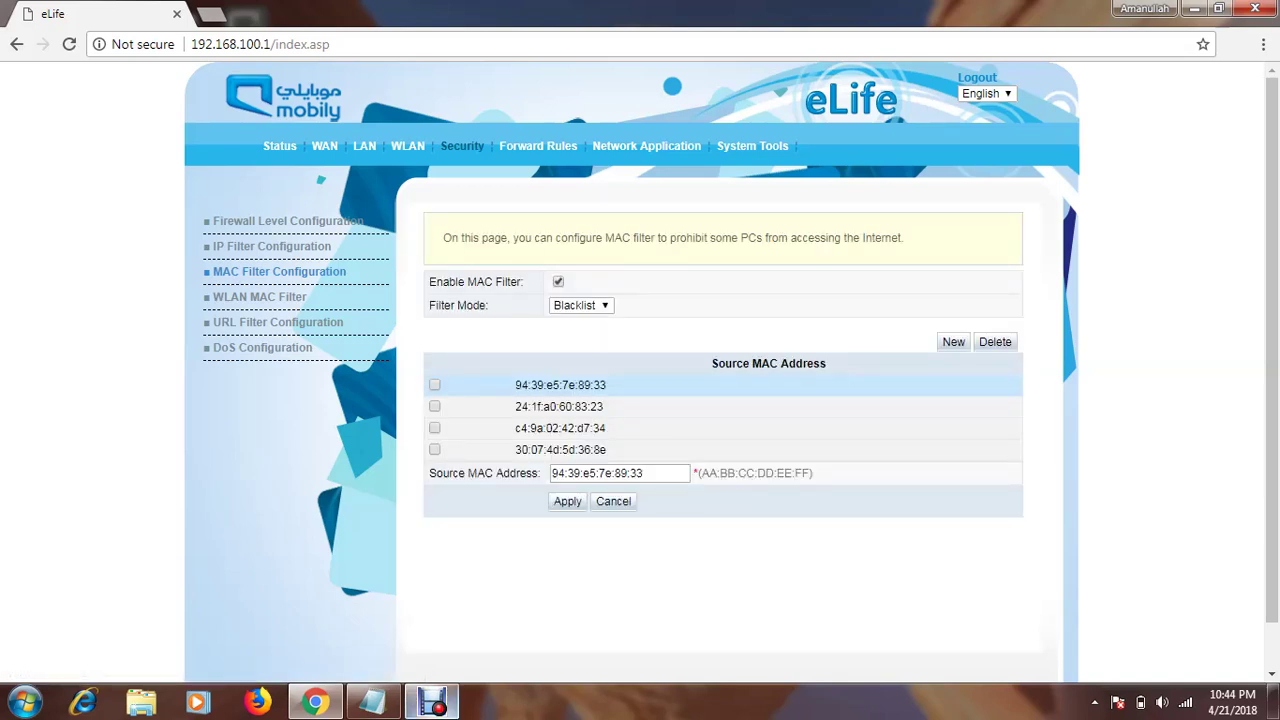
mouse_move(432, 703)
click(430, 600)
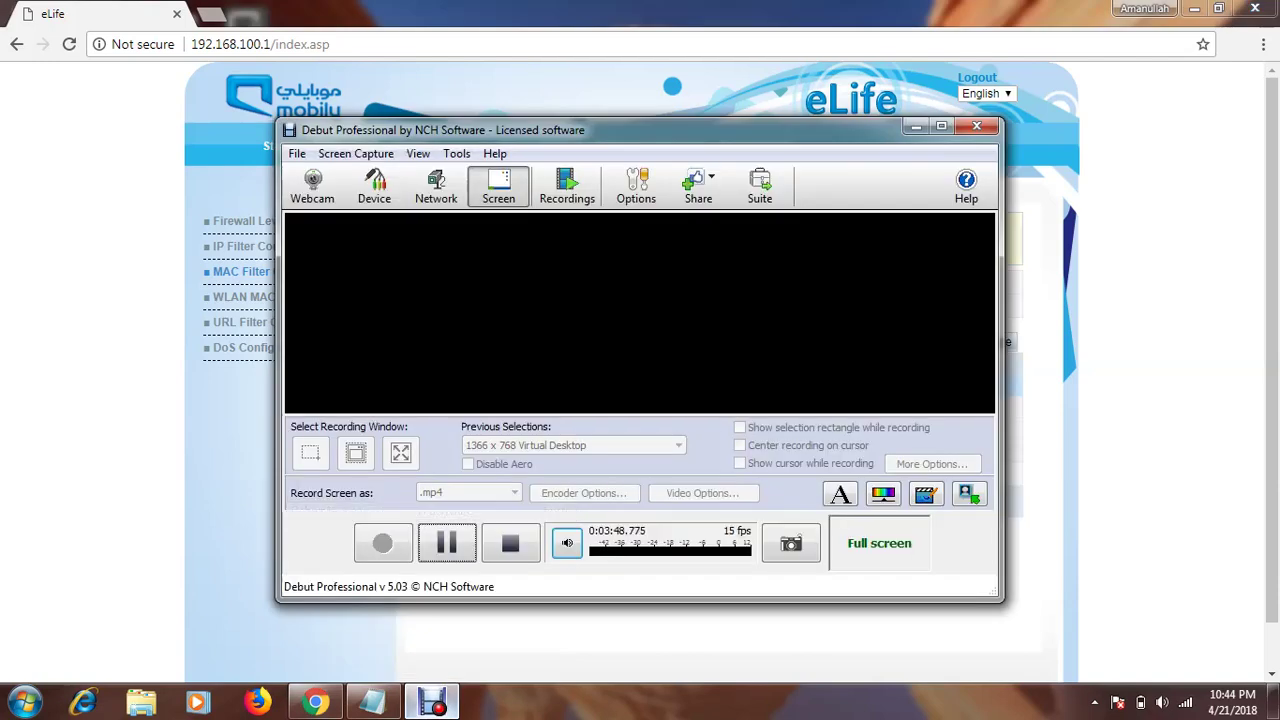
click(447, 545)
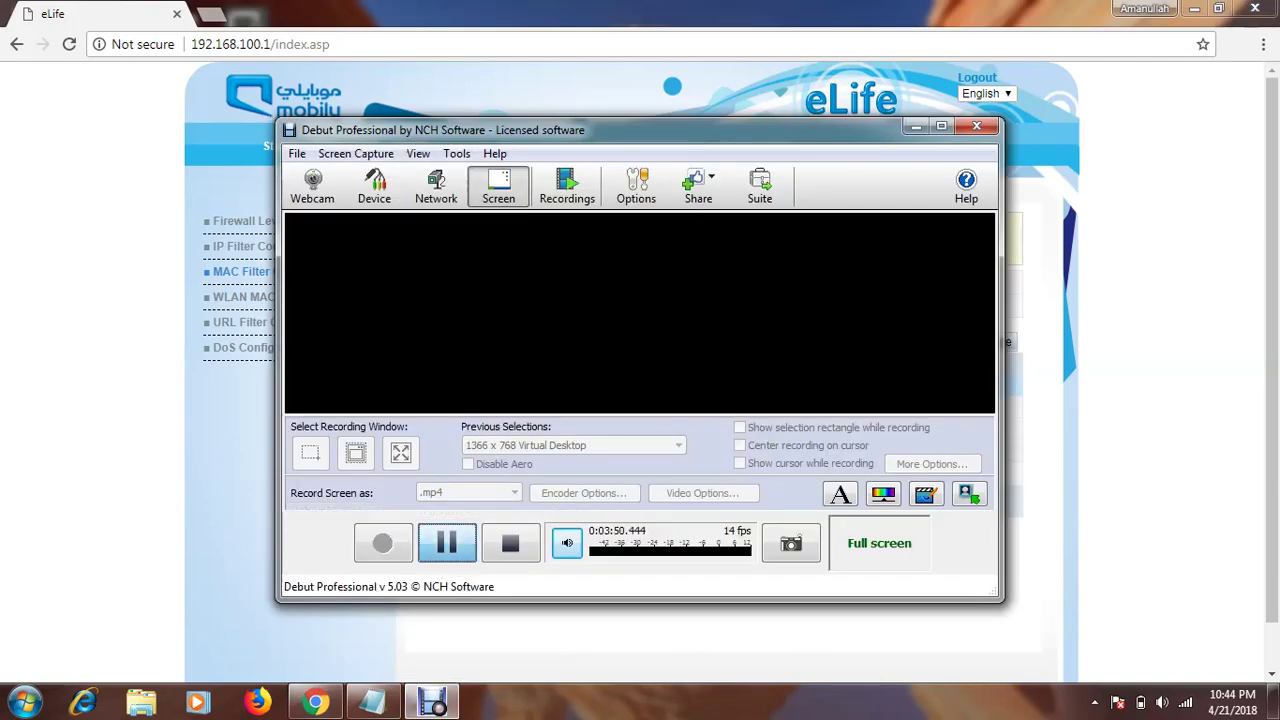